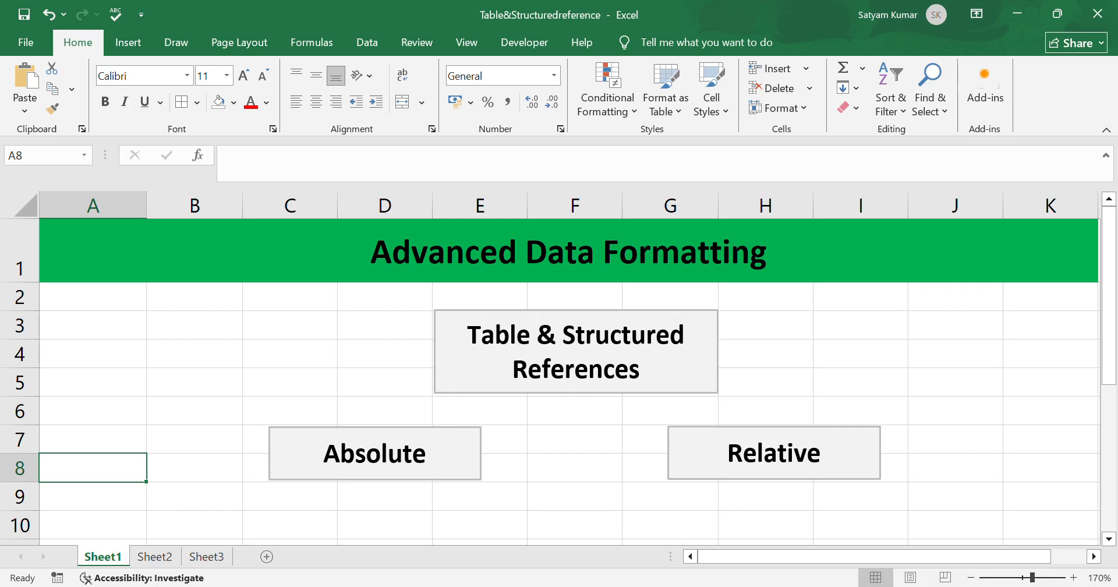
On Sheet2, return the product name for P5 in cell F3 with the formula =LOOKUP(E3,A3:A12,B3:B12)
click(160, 558)
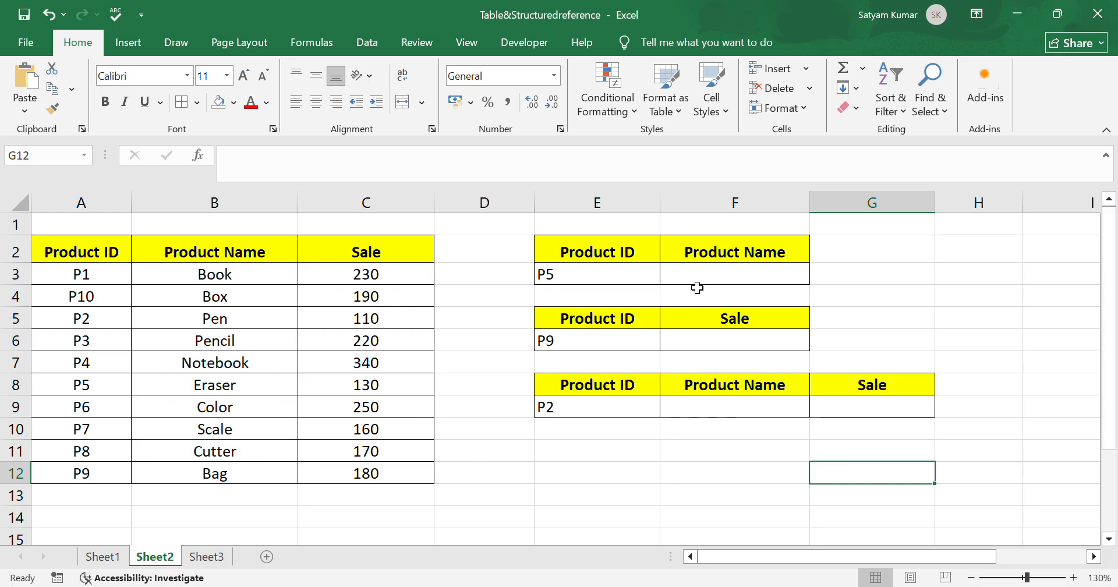
click(720, 282)
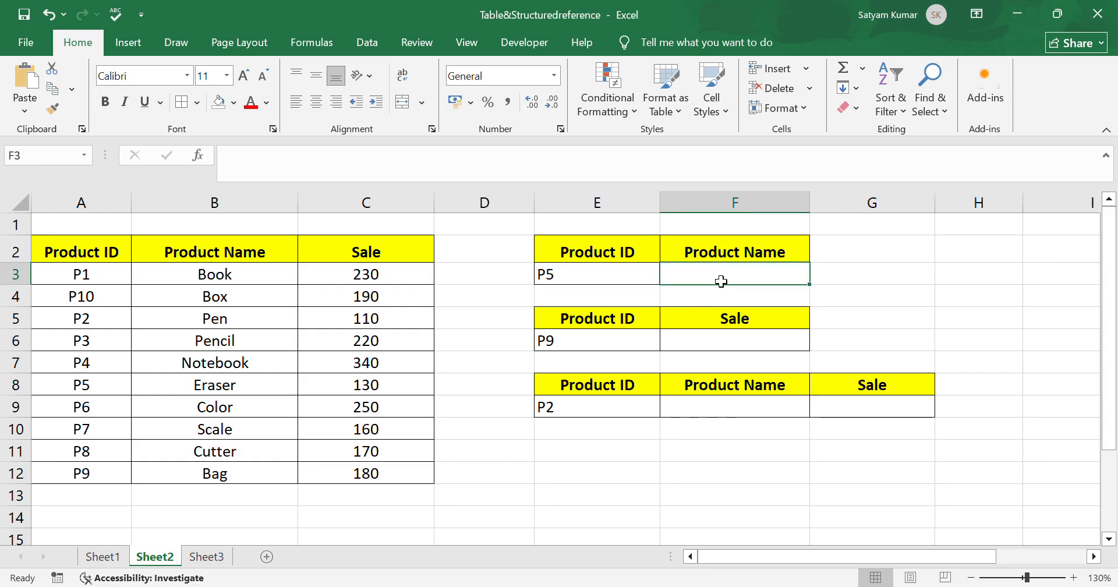
text(=)
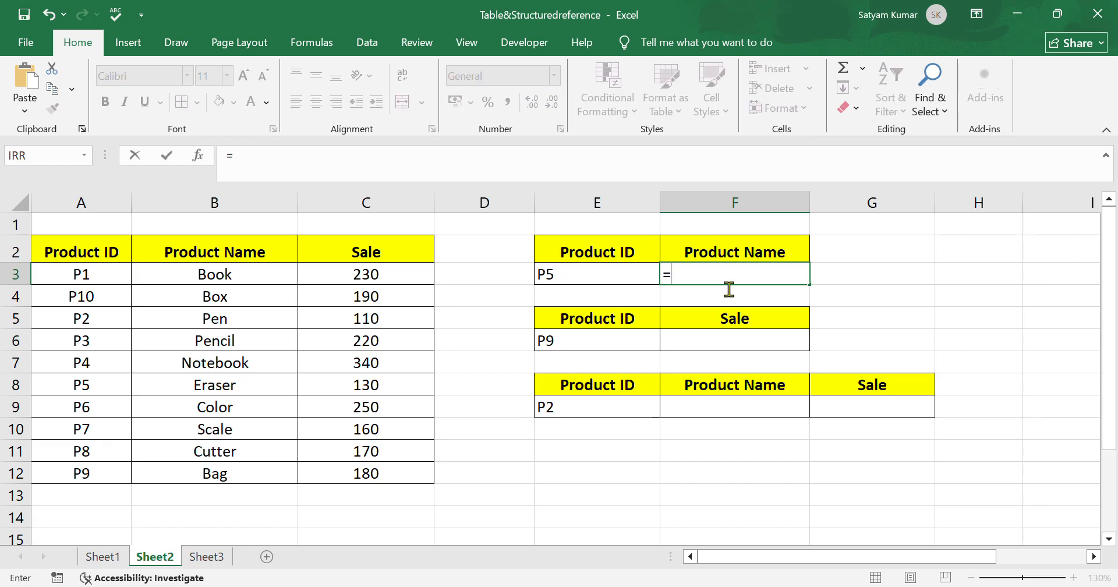
text(I)
text(oo)
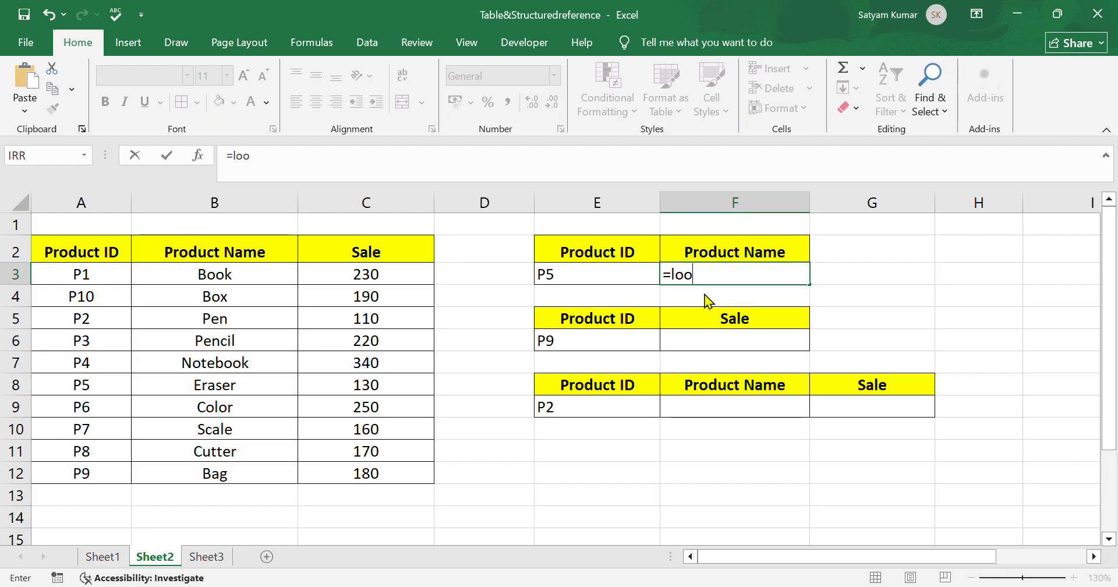
key(Tab)
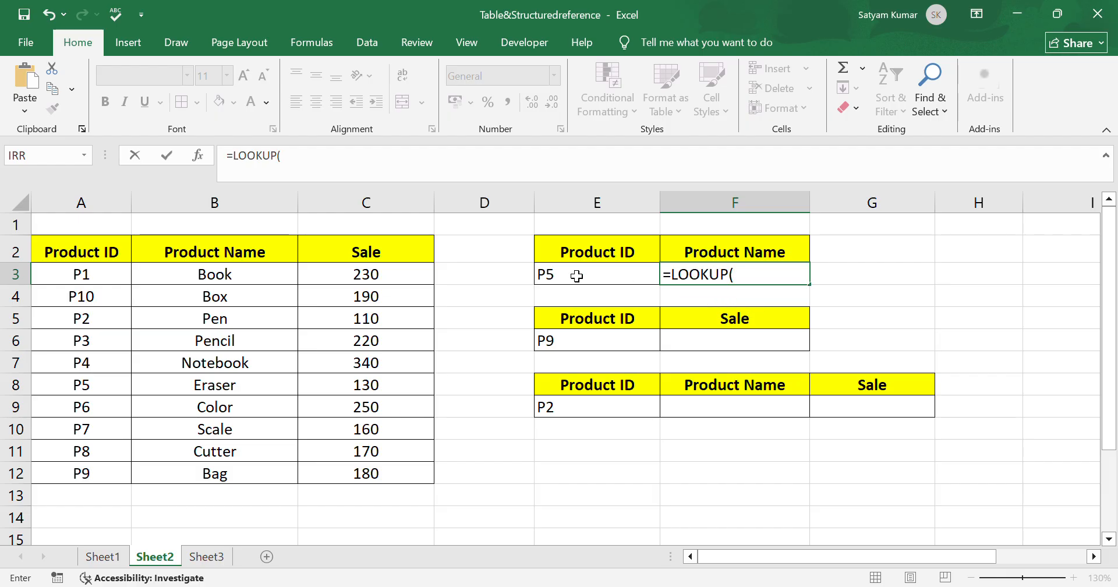
click(571, 277)
text(,)
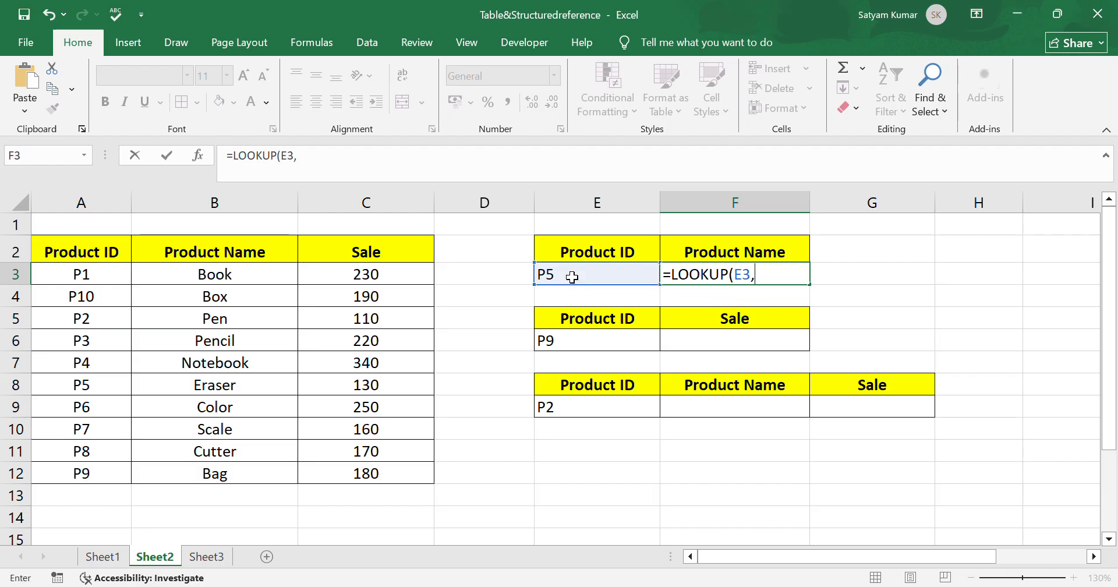
drag(119, 280, 116, 484)
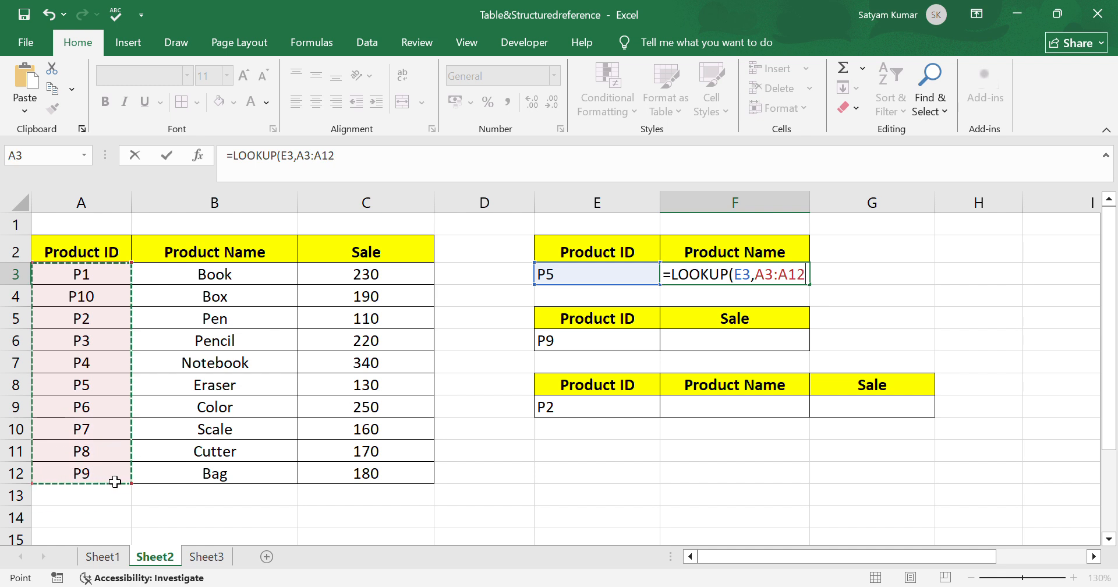
text(,)
click(378, 281)
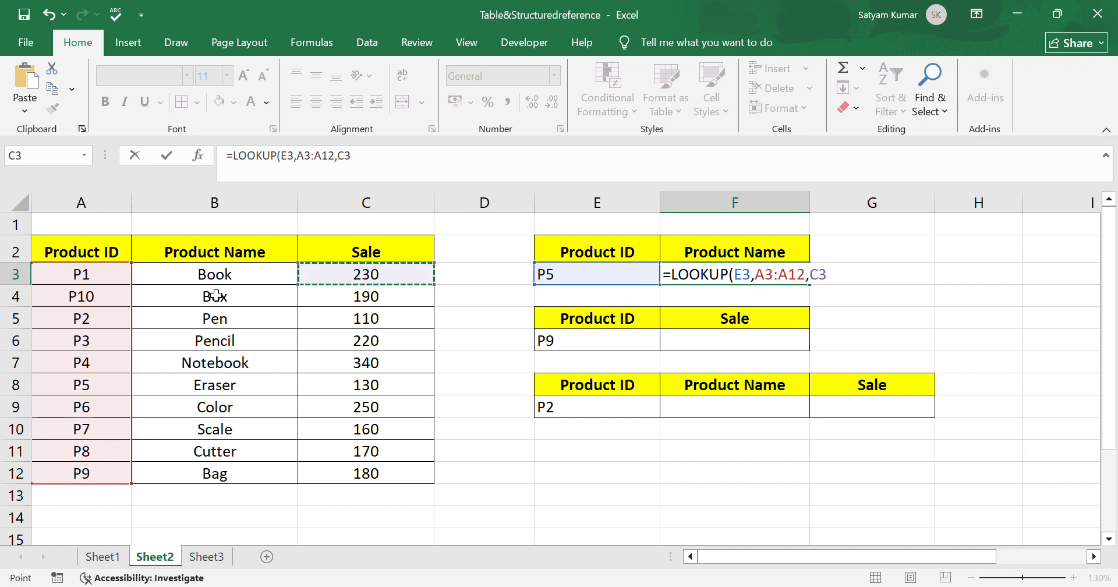
drag(218, 279, 219, 473)
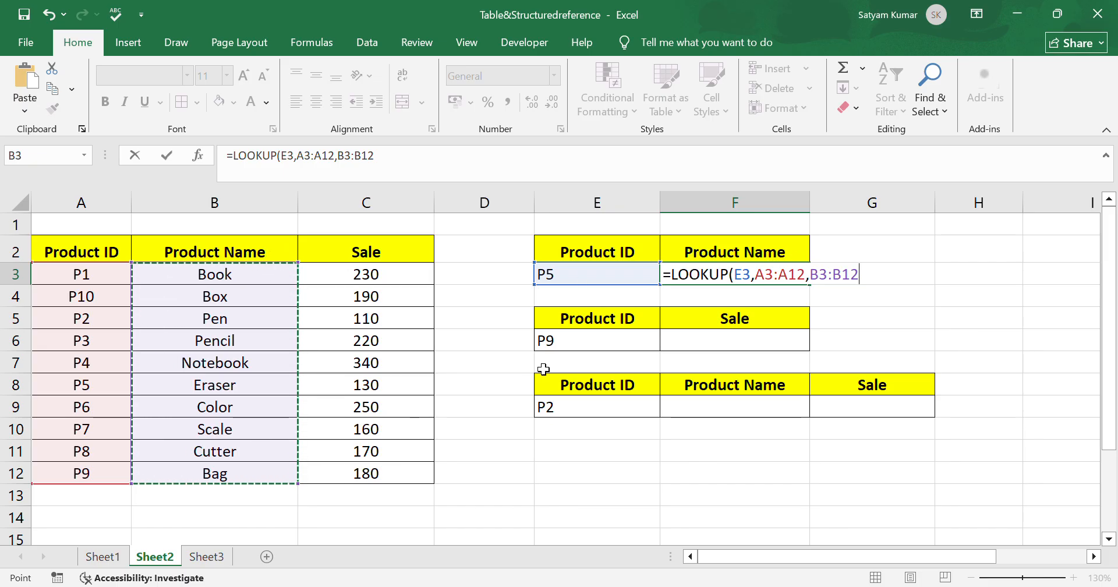
key(Return)
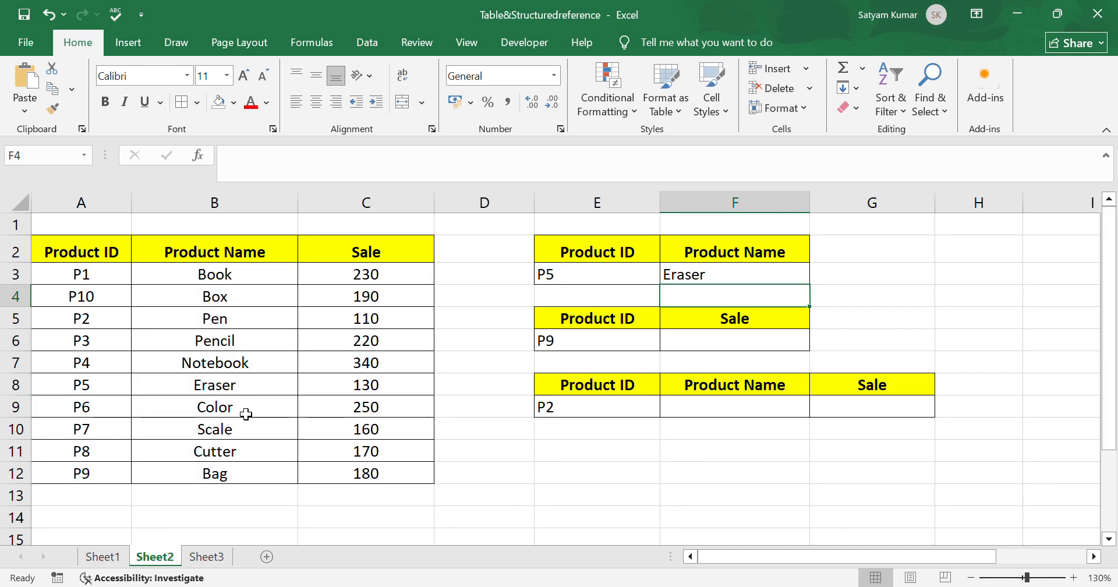
Check the product name returned in F3 against the P5 row of the product table
drag(51, 396, 228, 402)
click(228, 403)
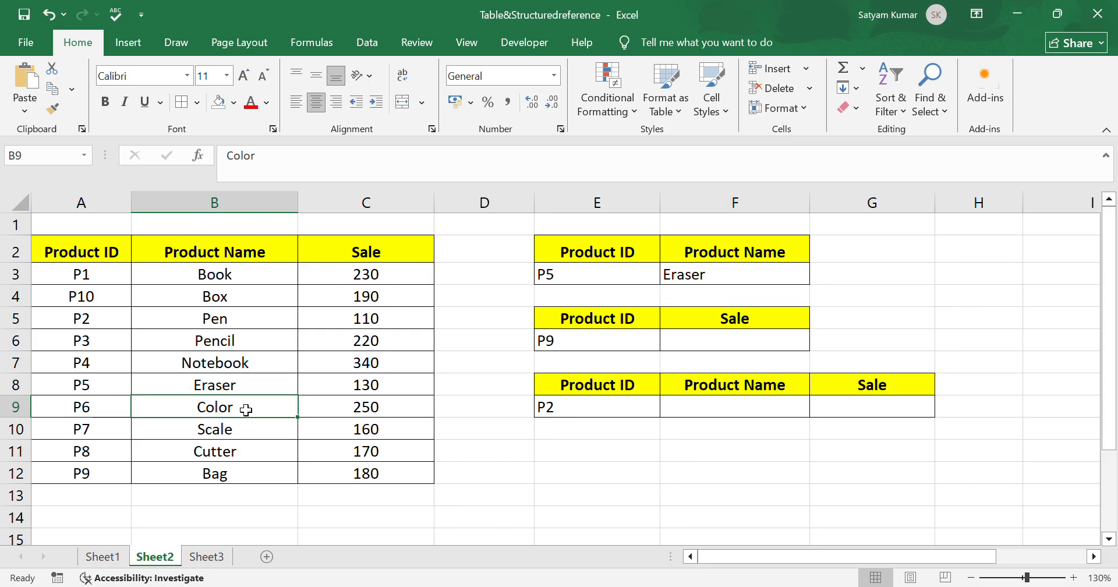
click(571, 456)
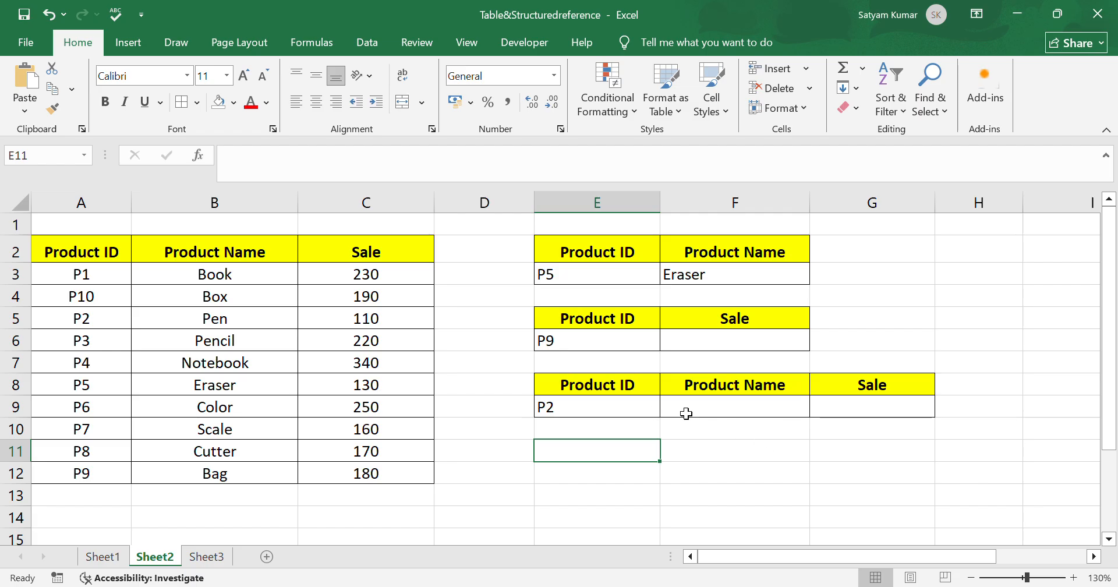
Return the product name for P2 in cell F9 with the formula =LOOKUP(E9,A3:A12,B3:B12)
click(779, 414)
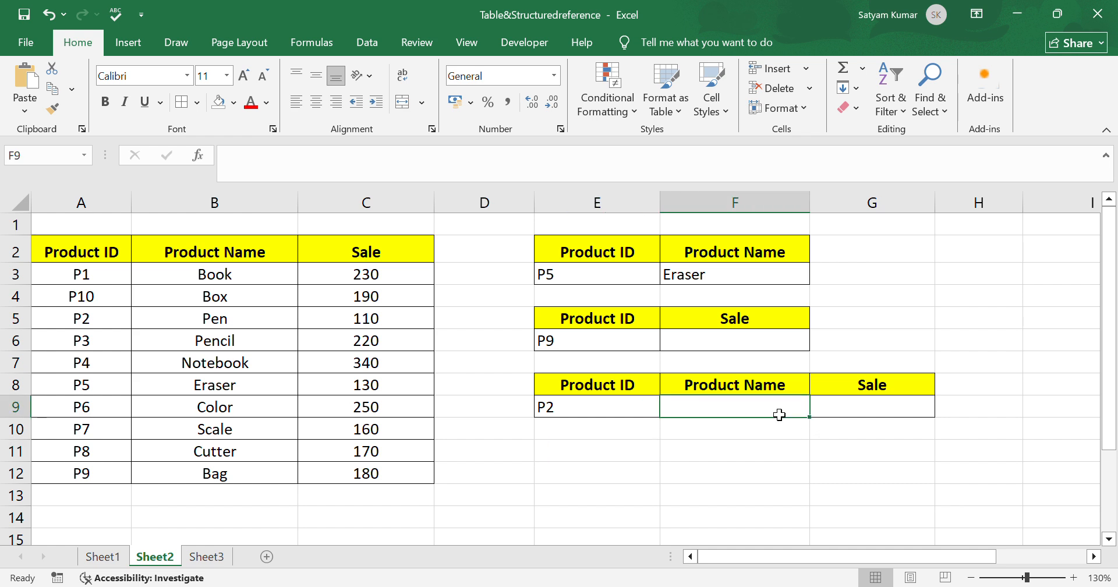
text(=loo)
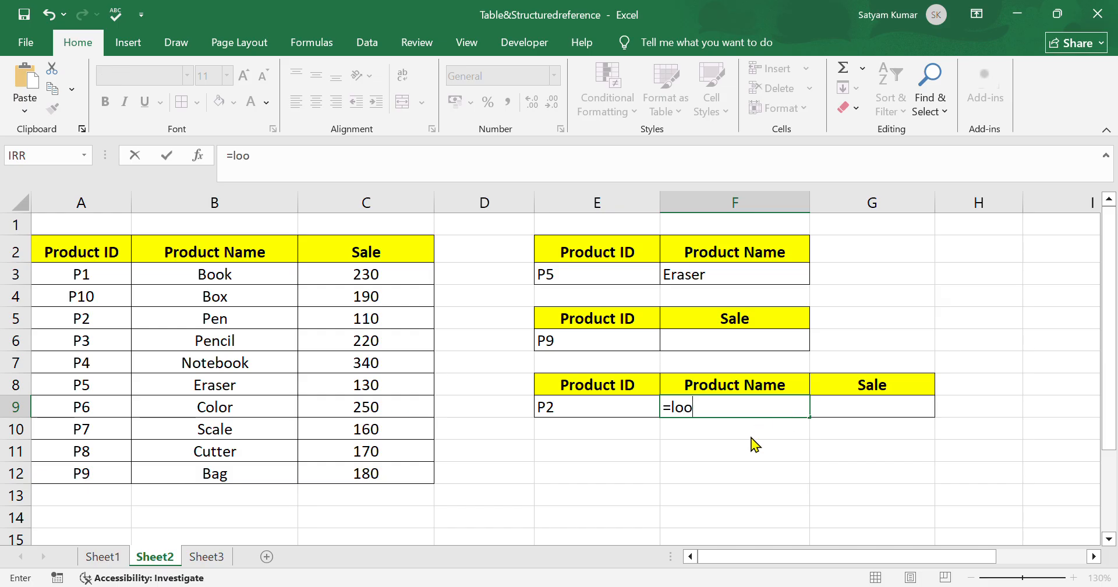
key(Tab)
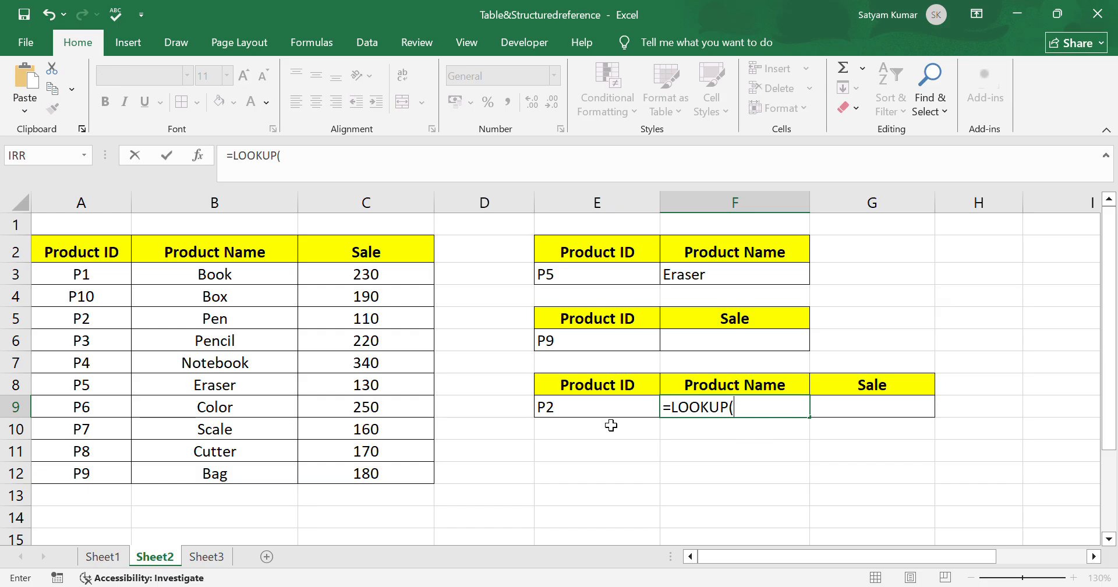
click(619, 414)
text(,)
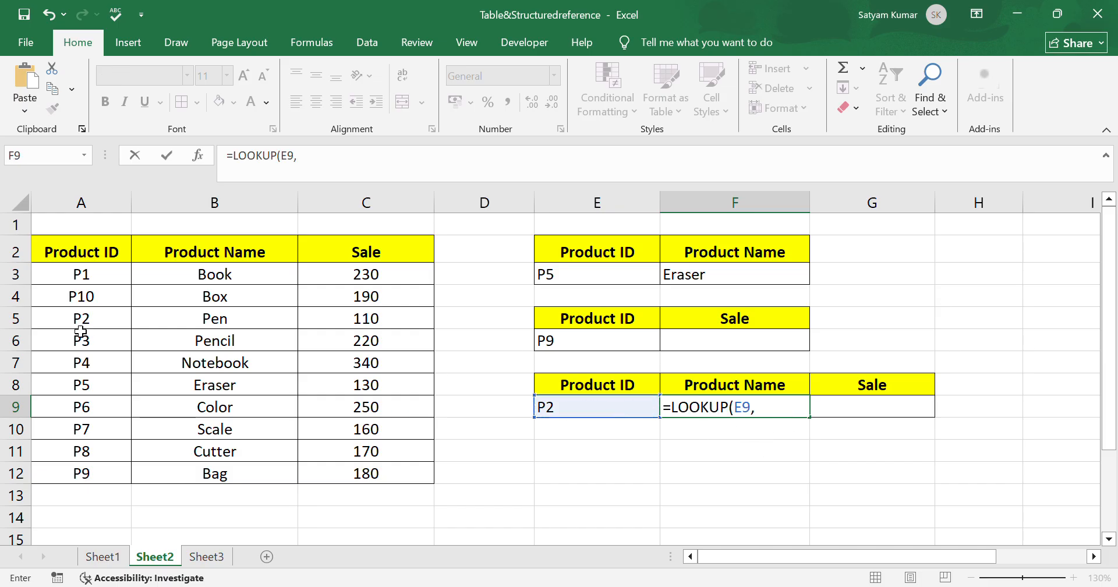
drag(93, 279, 87, 473)
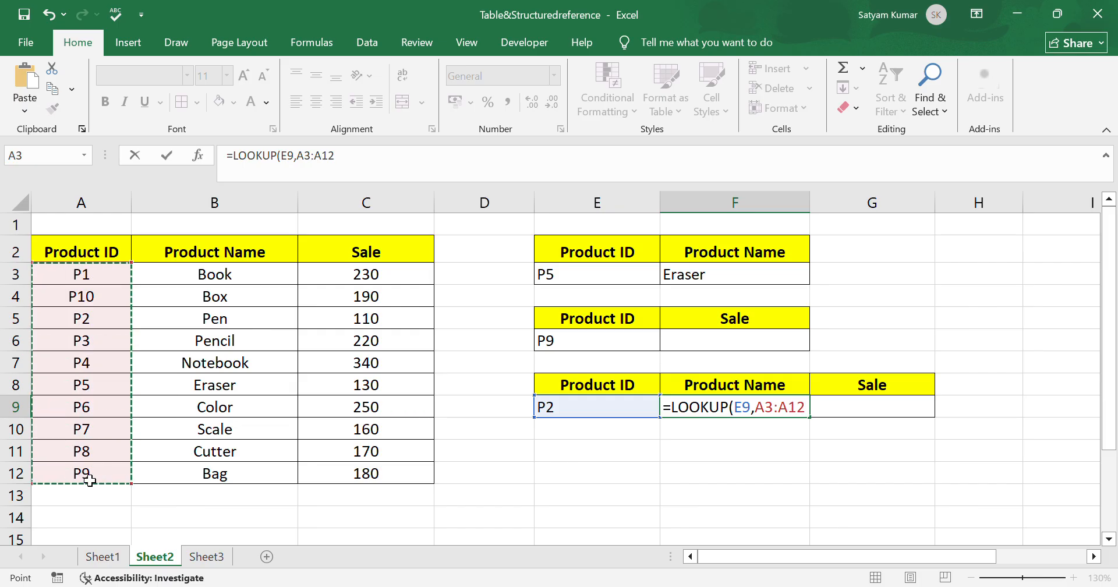
text(,)
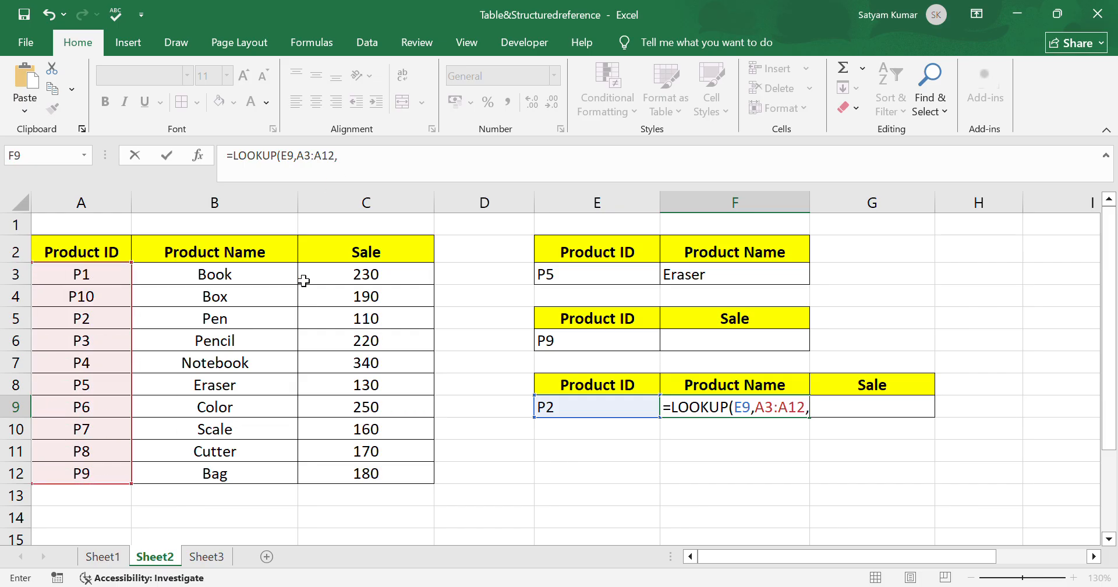
drag(294, 278, 267, 479)
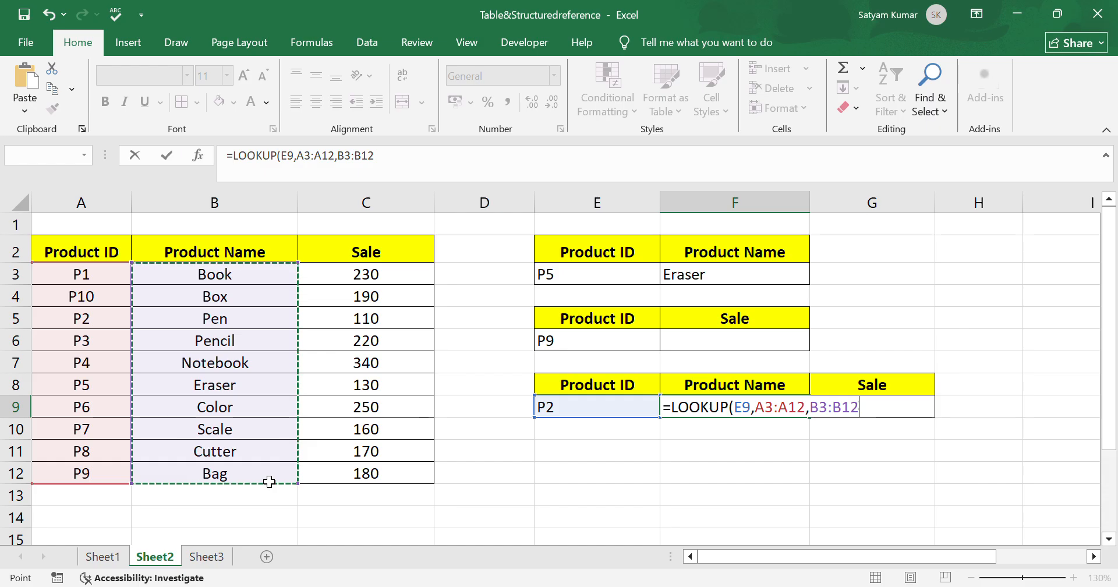
text())
key(Return)
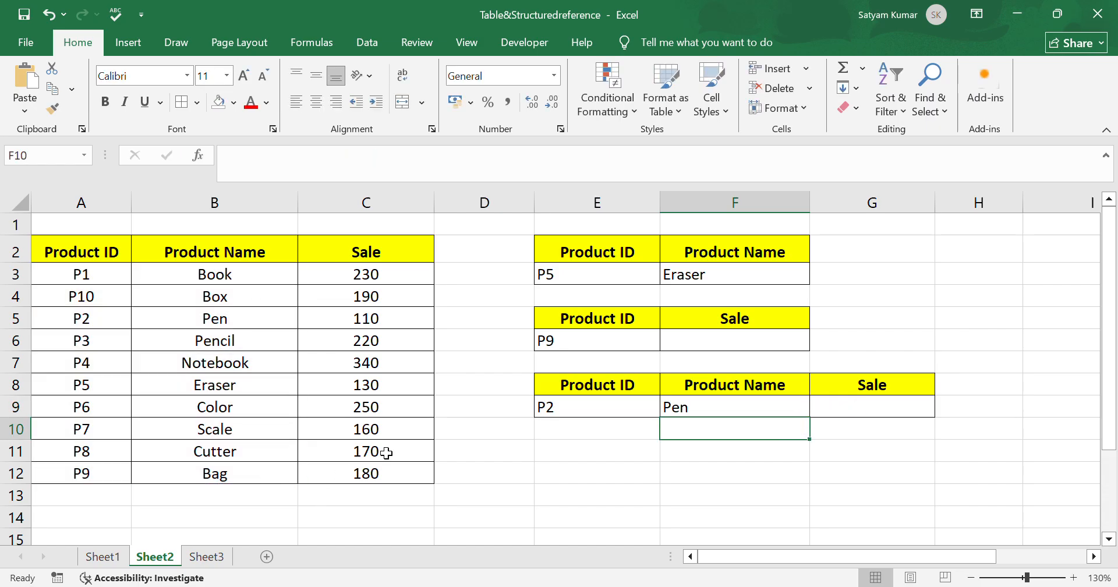
Try to fill the relative-reference lookup formula from F9 across into the Sale cell G9
click(700, 415)
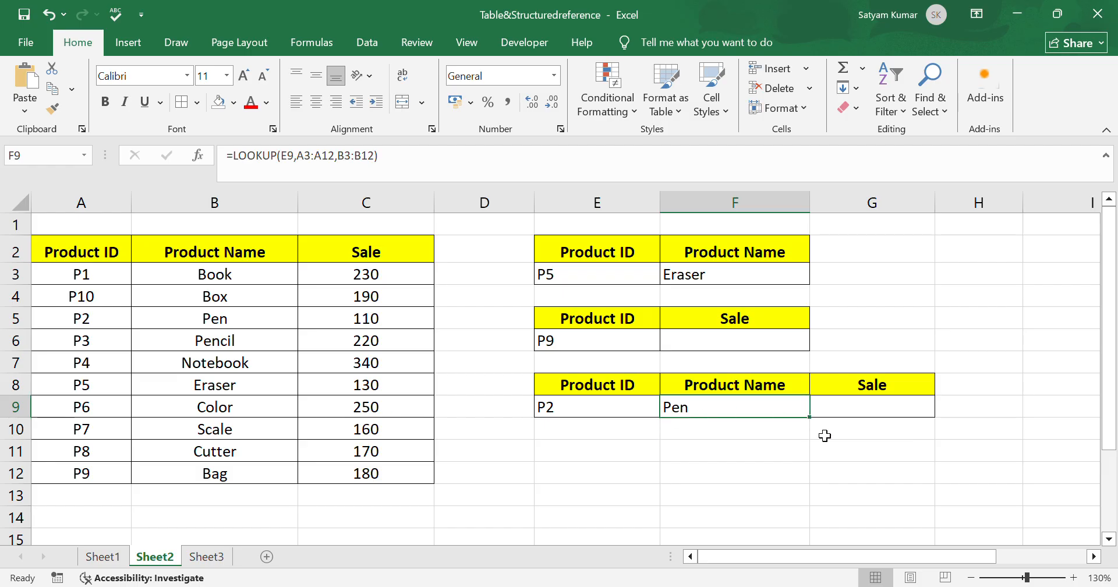
drag(817, 427, 913, 428)
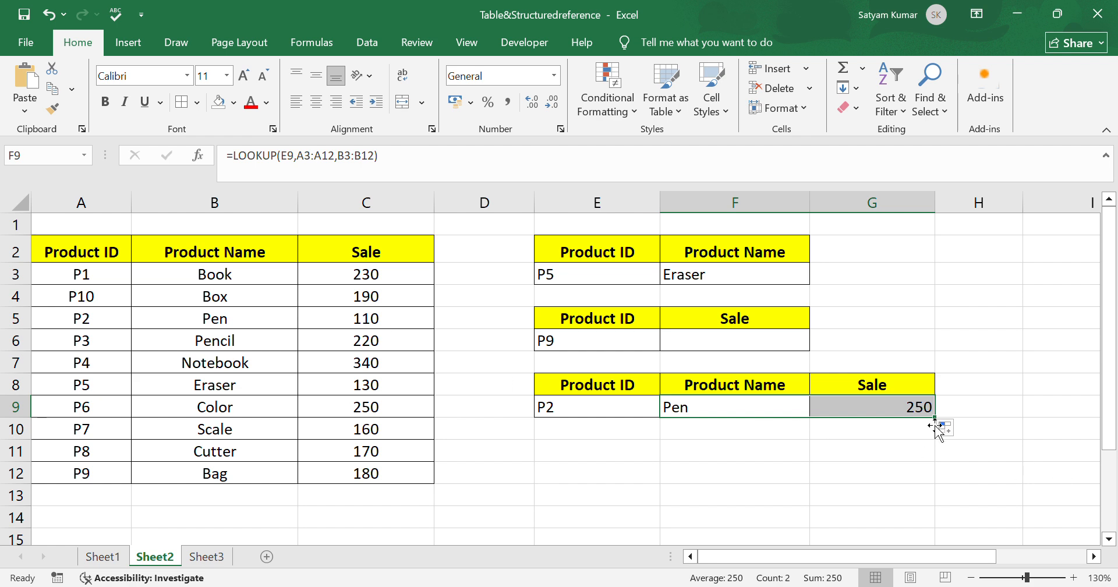
Edit the lookup formula in F9 to make its lookup value an absolute reference, $E$9
click(766, 416)
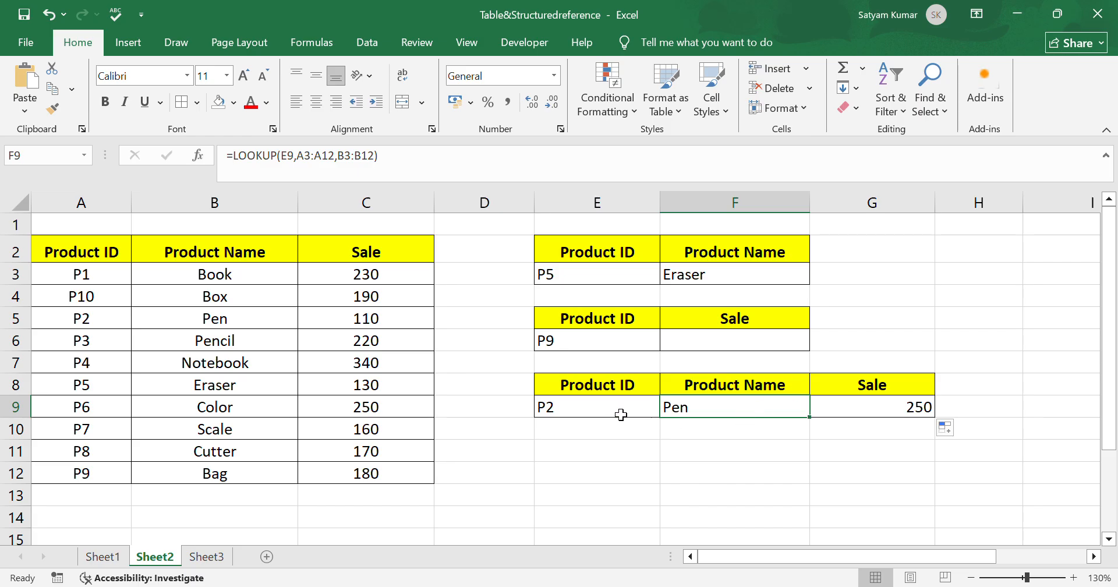
click(295, 165)
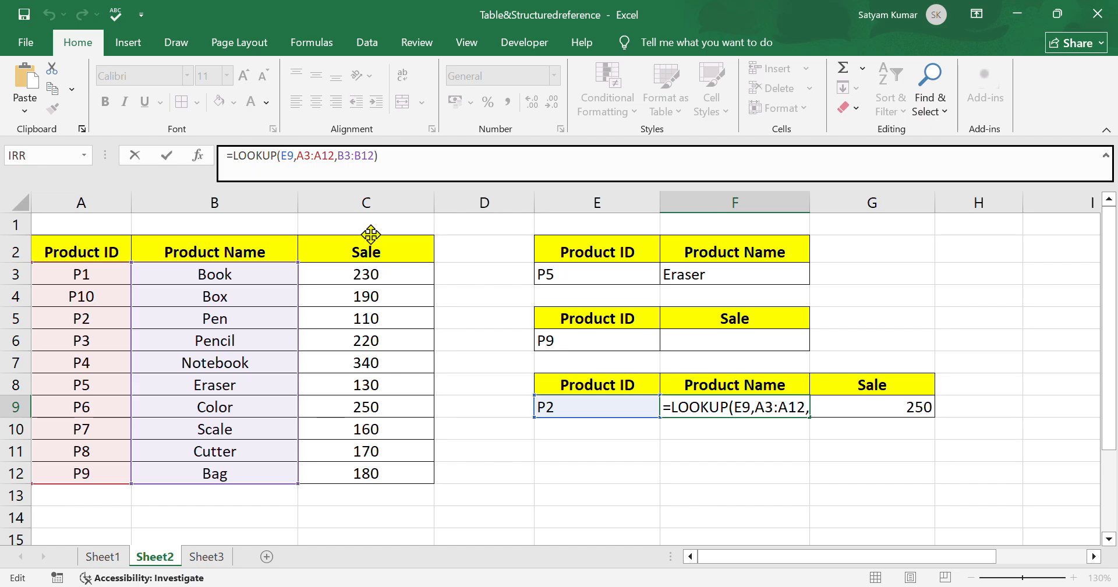
text($E)
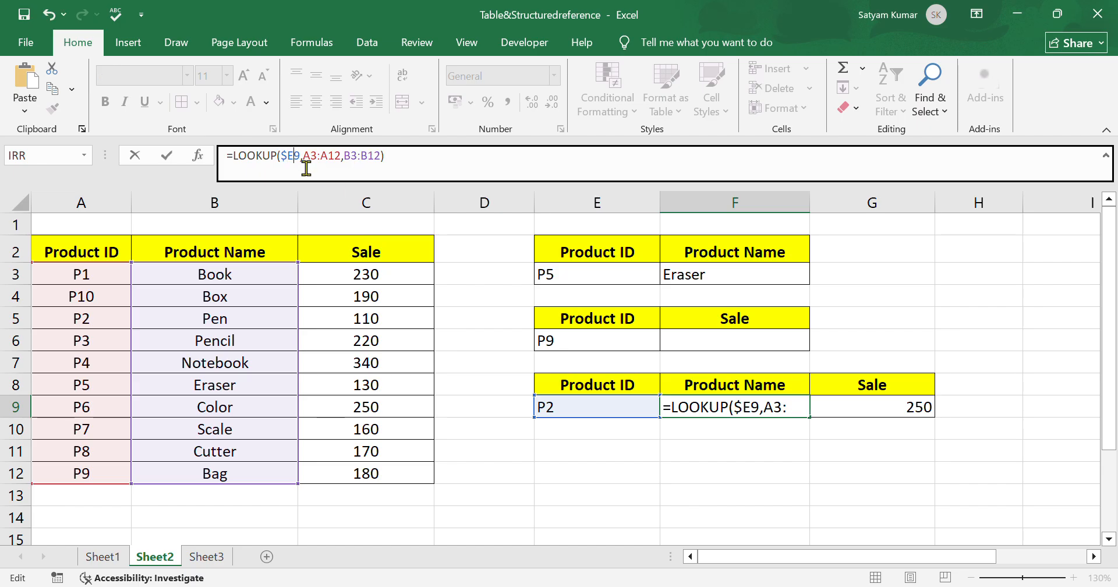
text($)
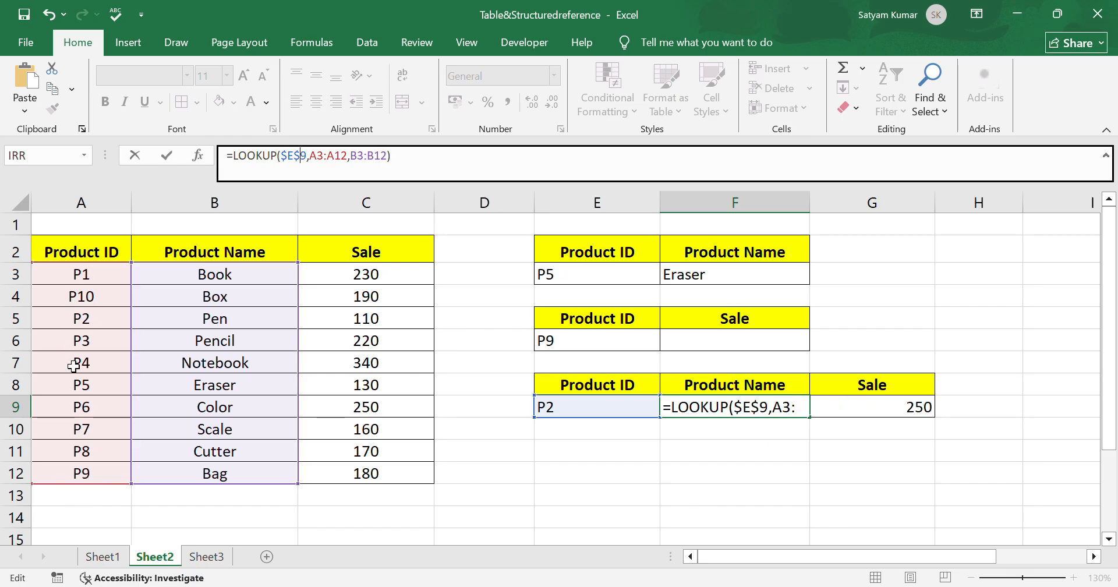
Make the lookup range in the F9 formula absolute as $A$3:$A$12, leaving the result range B3:B12 relative
click(301, 156)
text($)
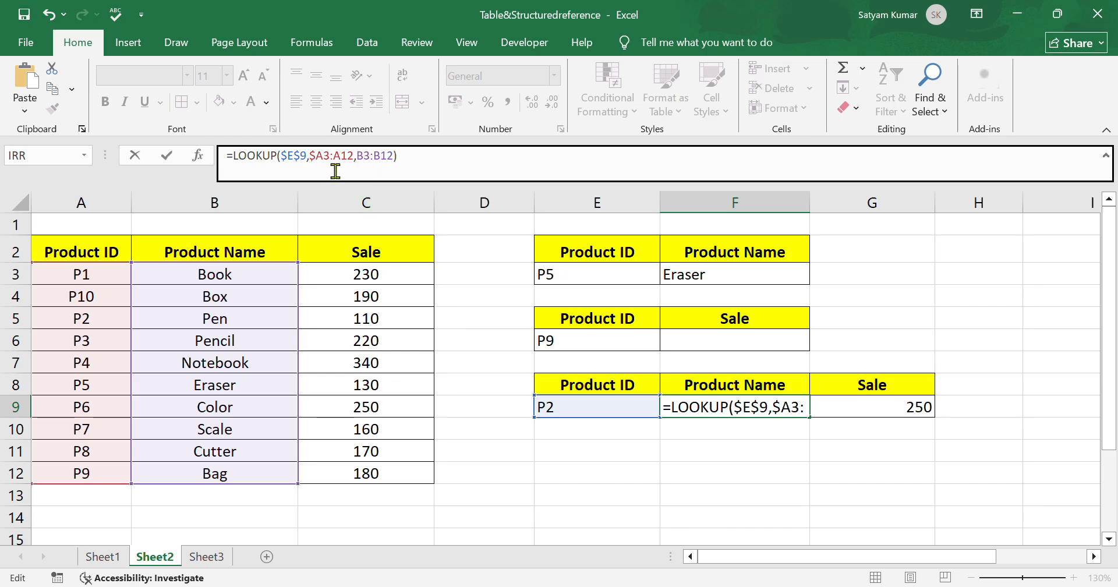
key(Right)
text($E)
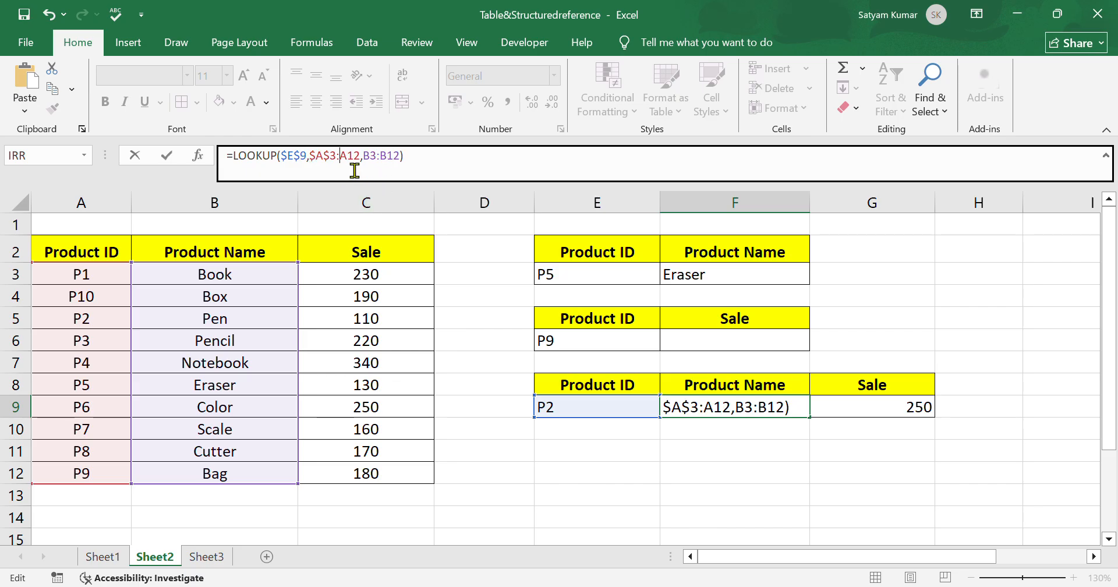
text($)
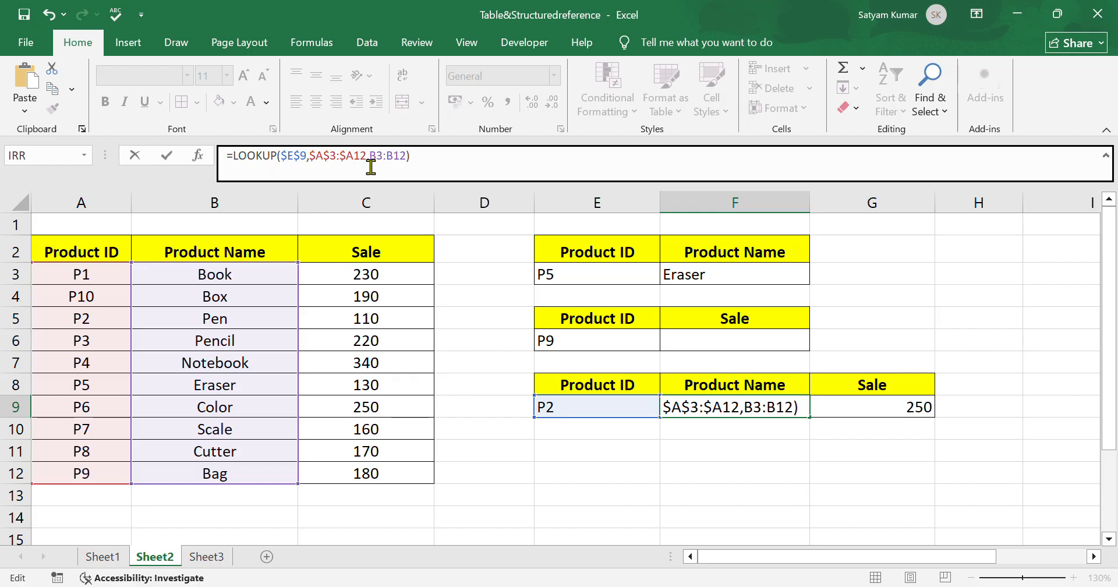
key(Right)
text($)
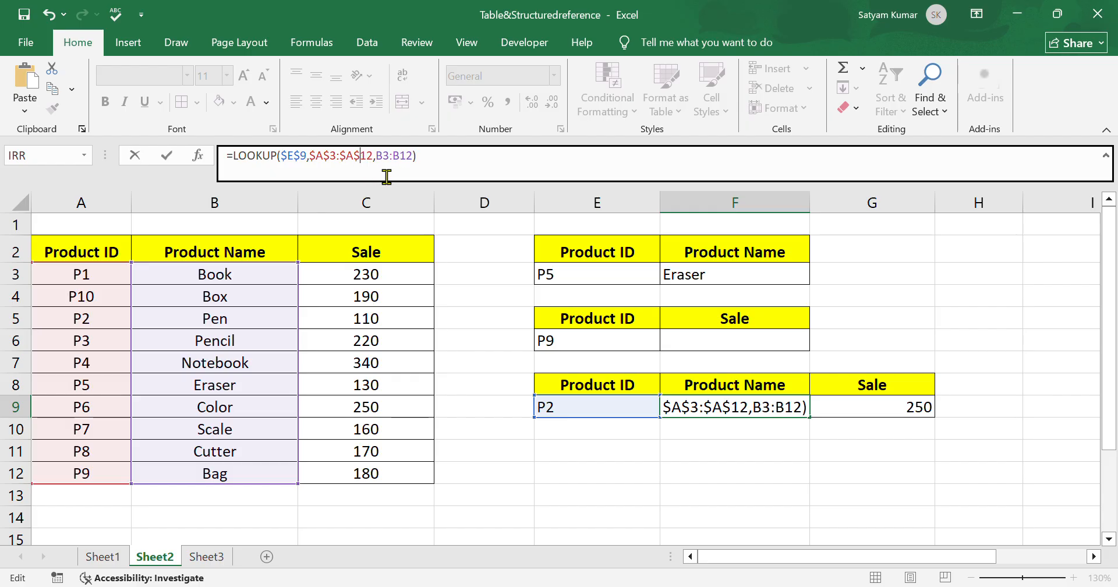
click(451, 166)
key(Return)
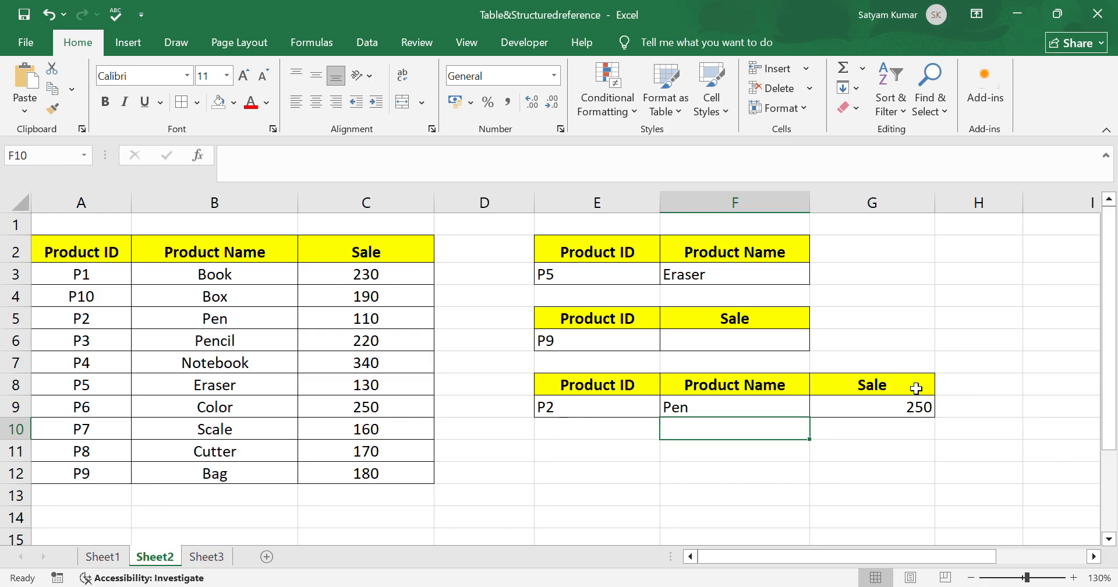
Fill the formula from F9 across into the Sale cell G9 and compare it with the P2 row of the product table
click(756, 415)
drag(816, 423, 916, 427)
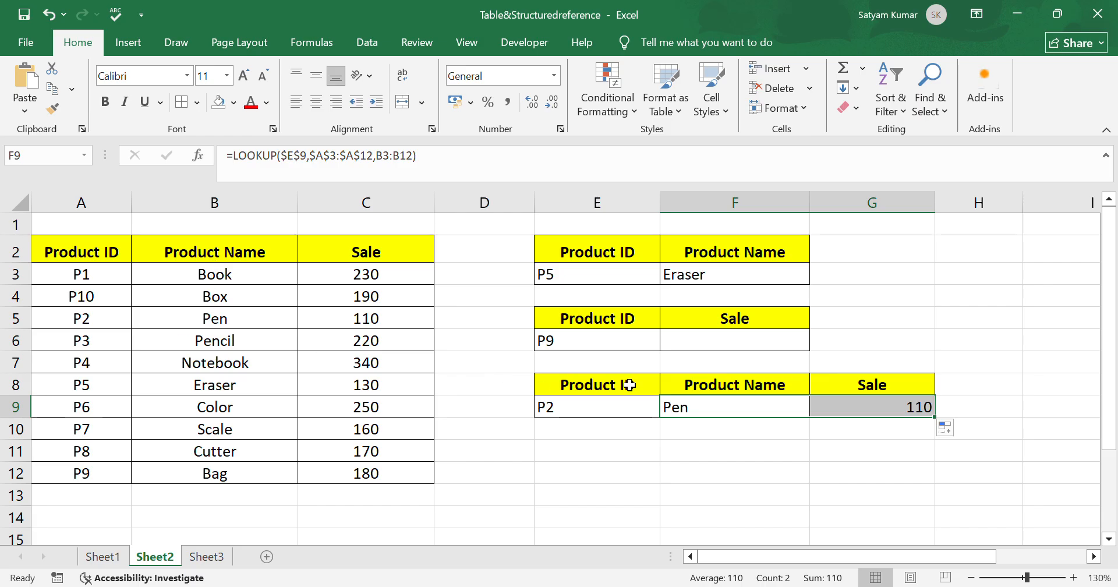
click(88, 325)
drag(88, 325, 354, 327)
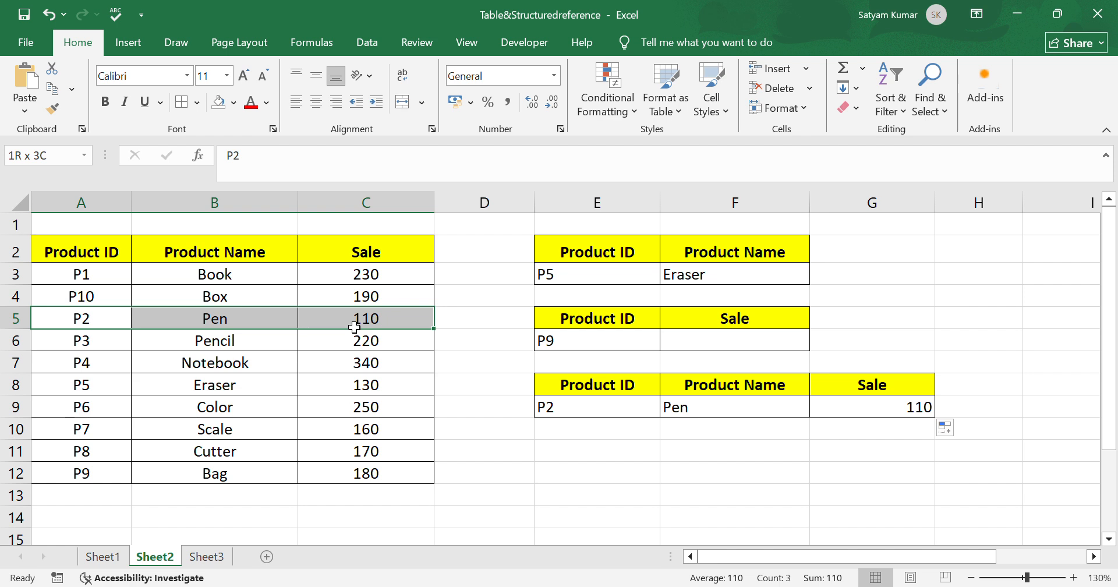
drag(355, 328, 355, 327)
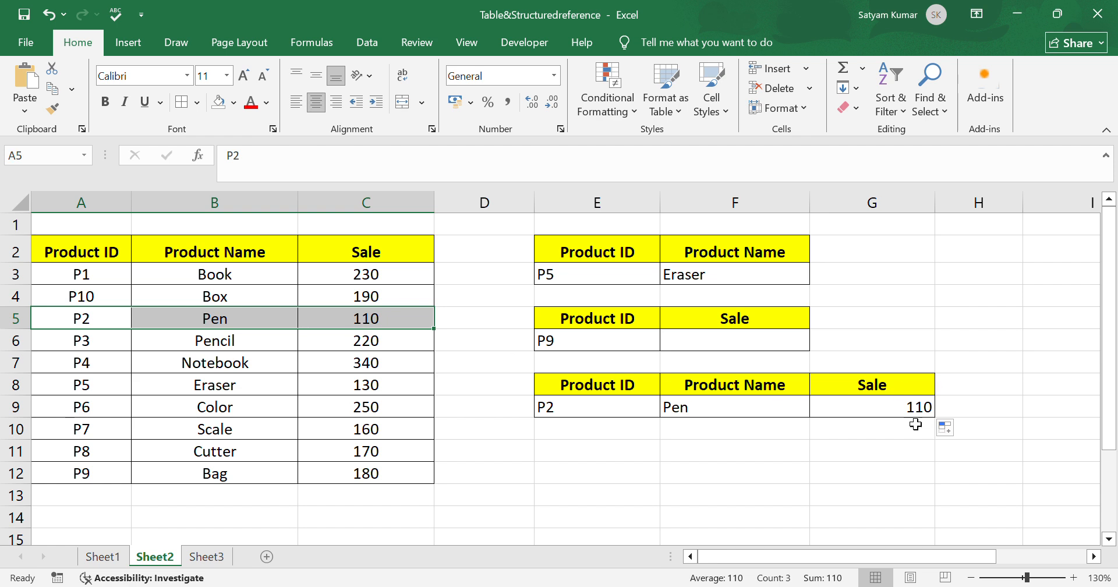
click(883, 454)
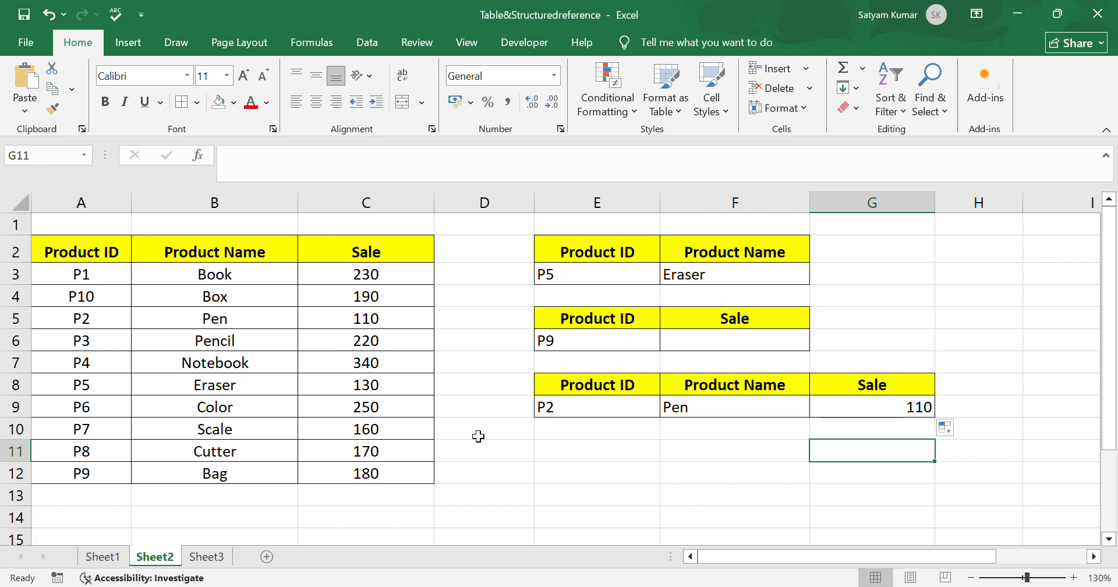
On Sheet3, start a LOOKUP formula in the Product Name cell F3 with E3 as the lookup value
click(211, 560)
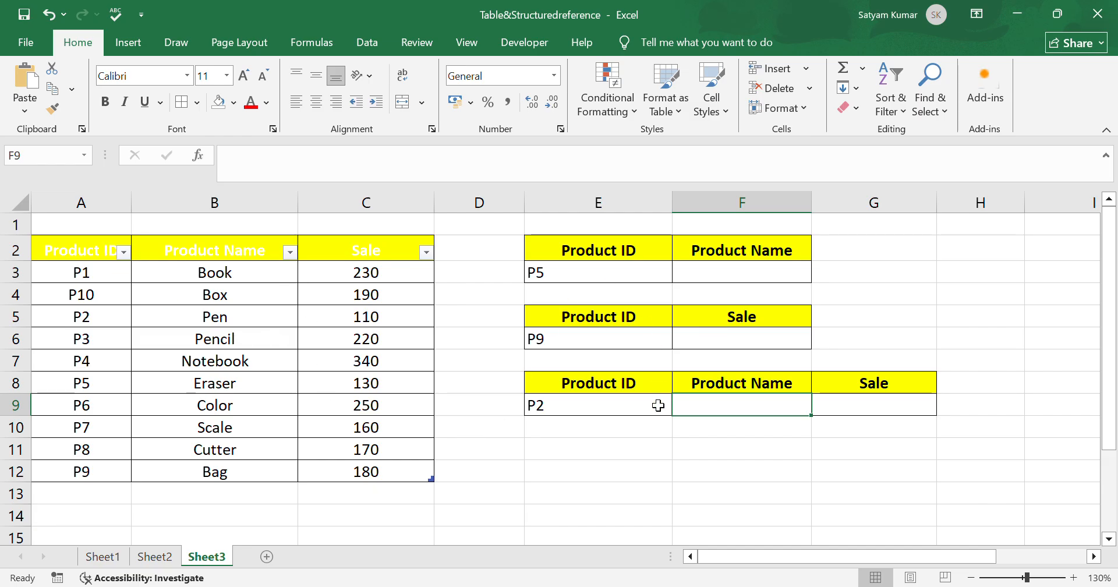
drag(82, 252, 371, 421)
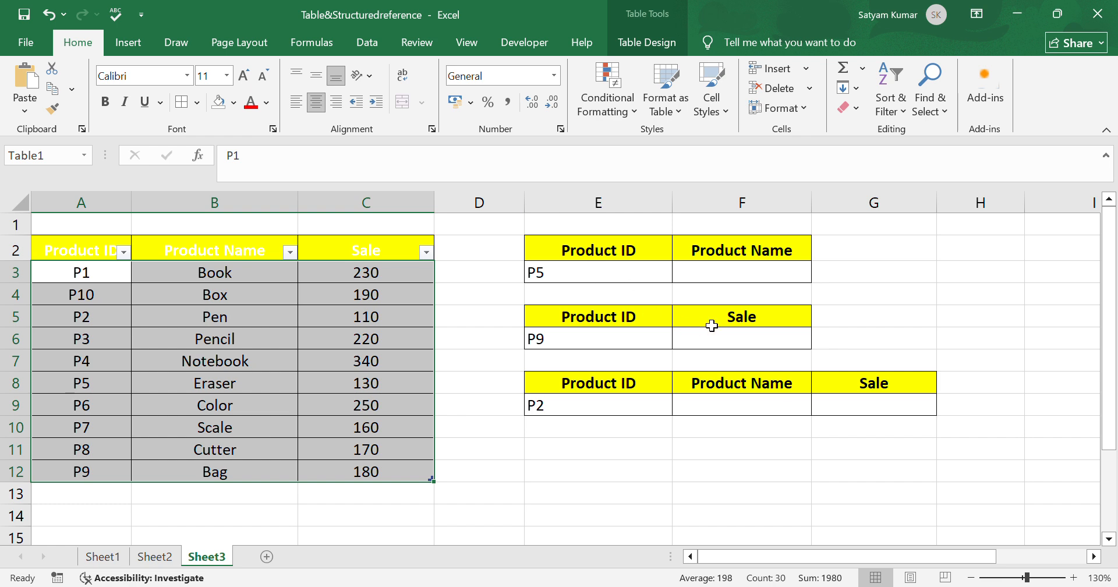
click(721, 274)
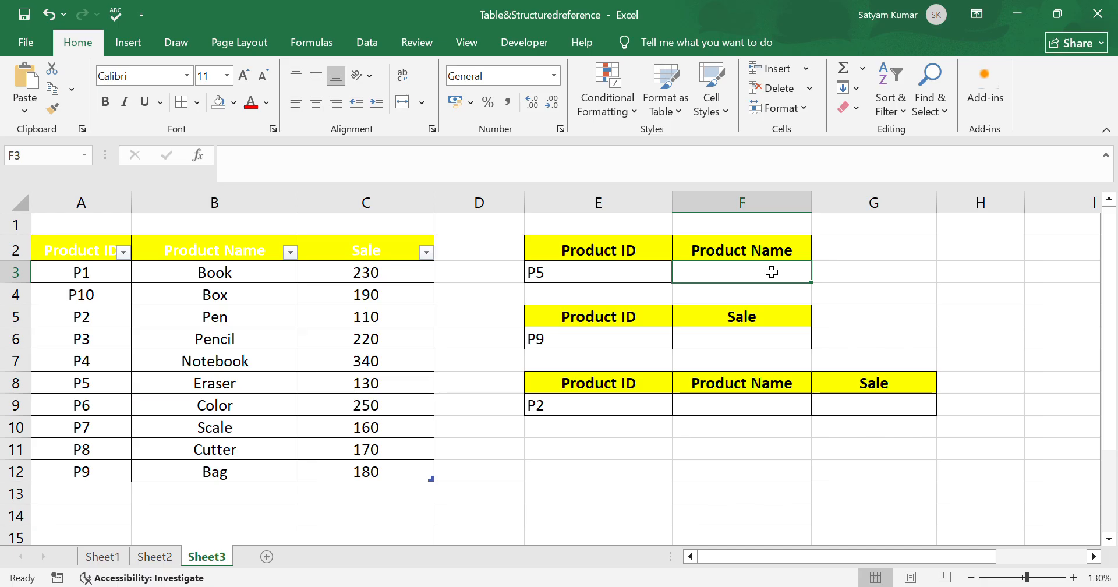
text(=)
text(I)
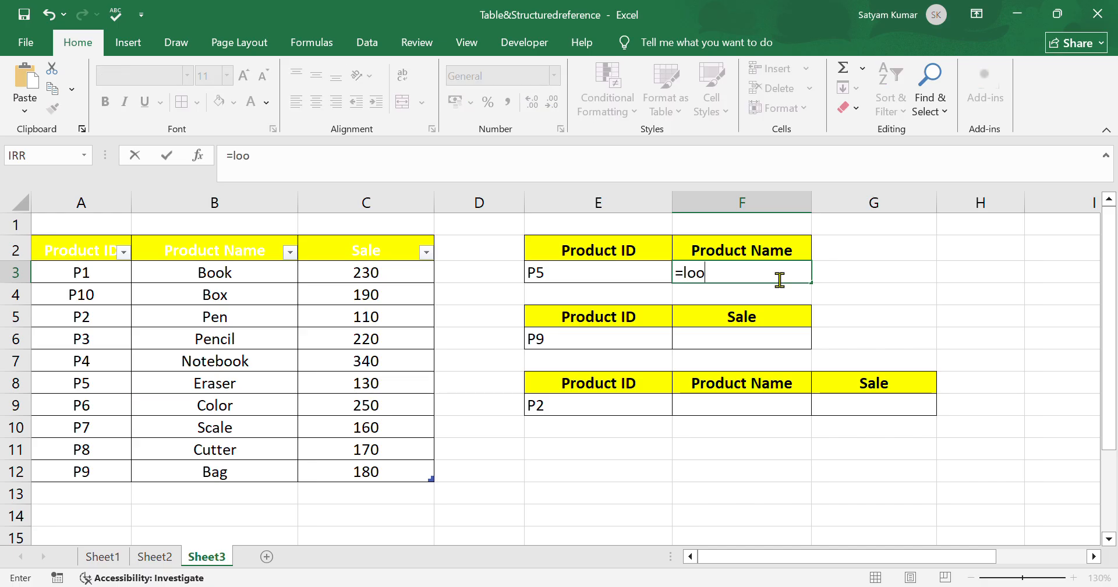
text(oo)
key(Tab)
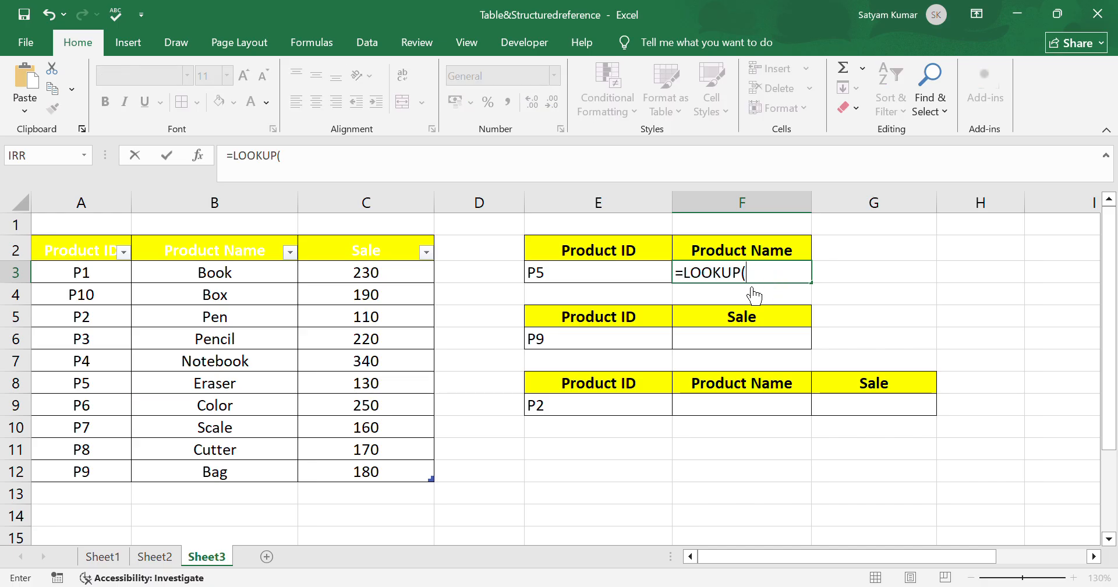
click(658, 280)
text(,)
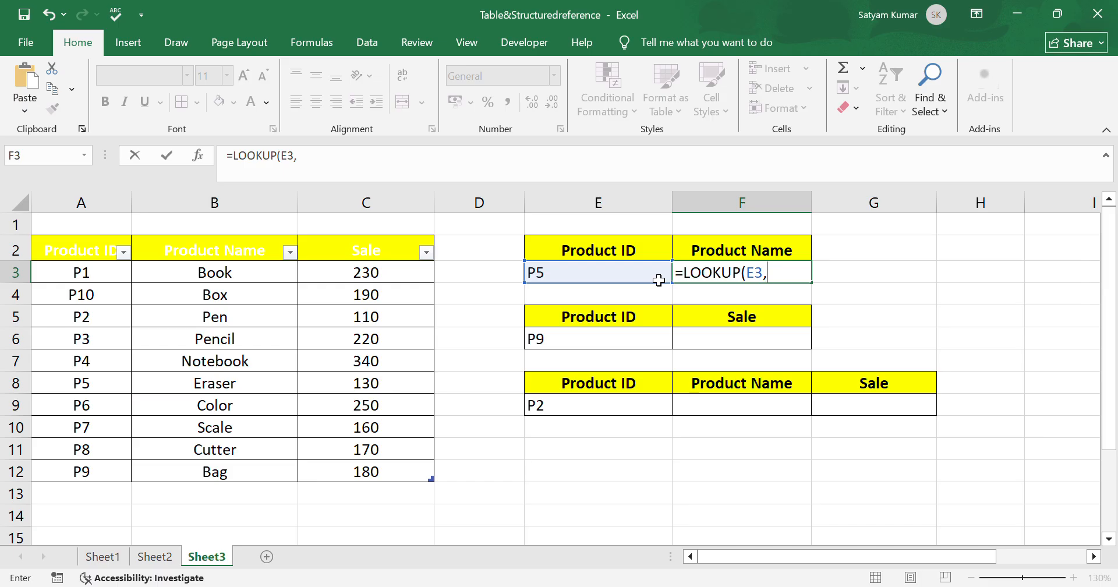
Complete the F3 formula with Table1[Product ID] as the lookup vector and Table1[Sale] as the result vector
drag(123, 276, 97, 488)
text(,)
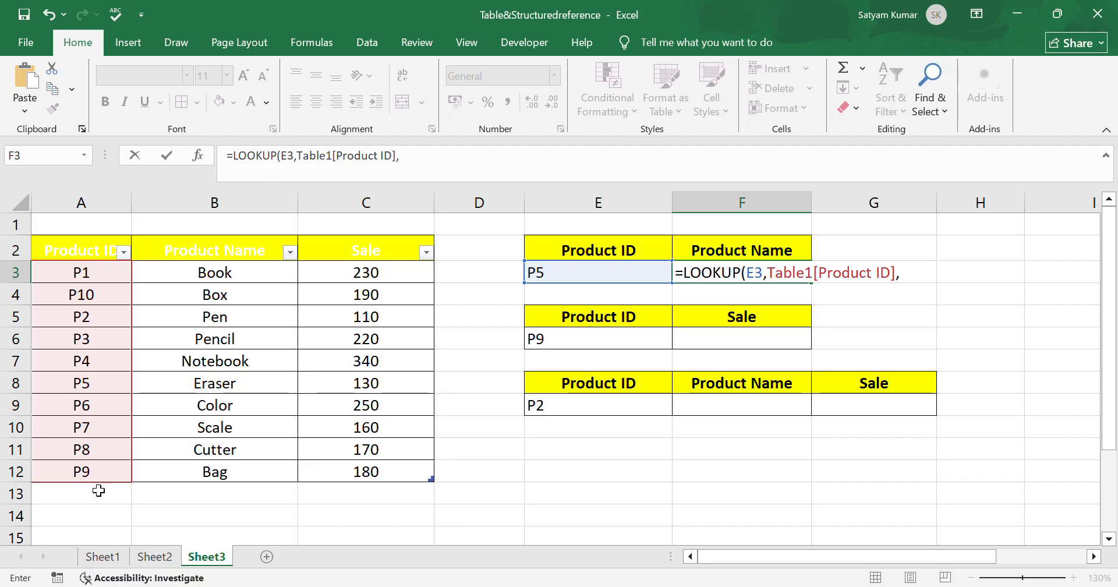
drag(394, 278, 412, 479)
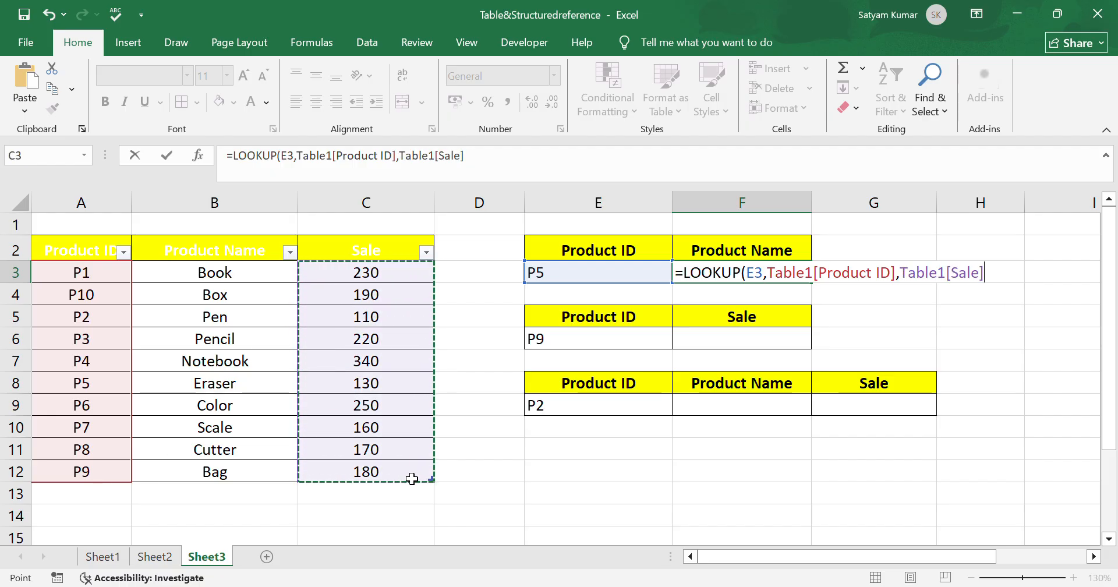
text())
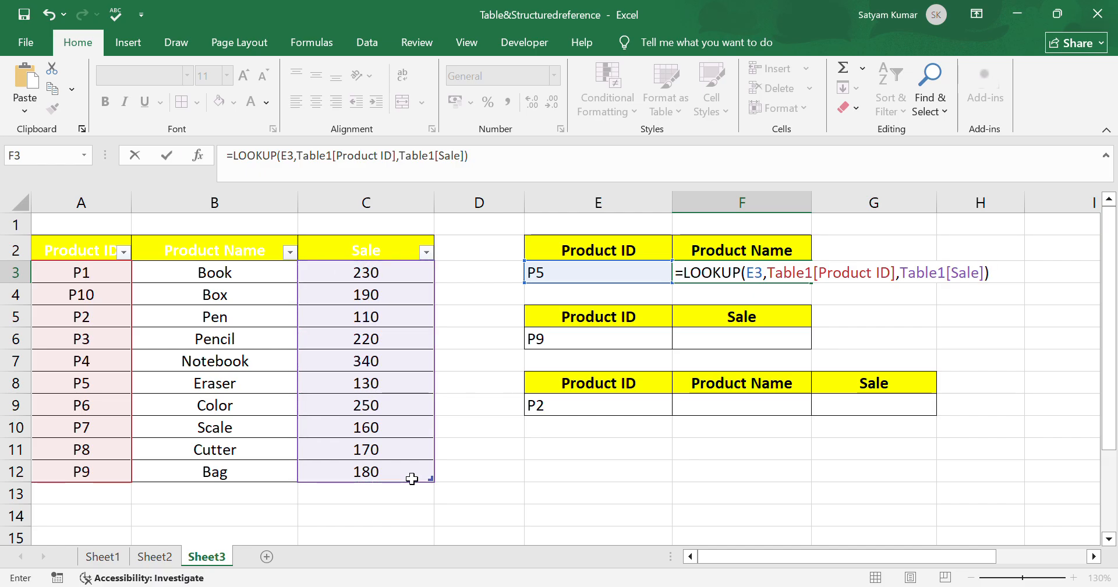
key(Return)
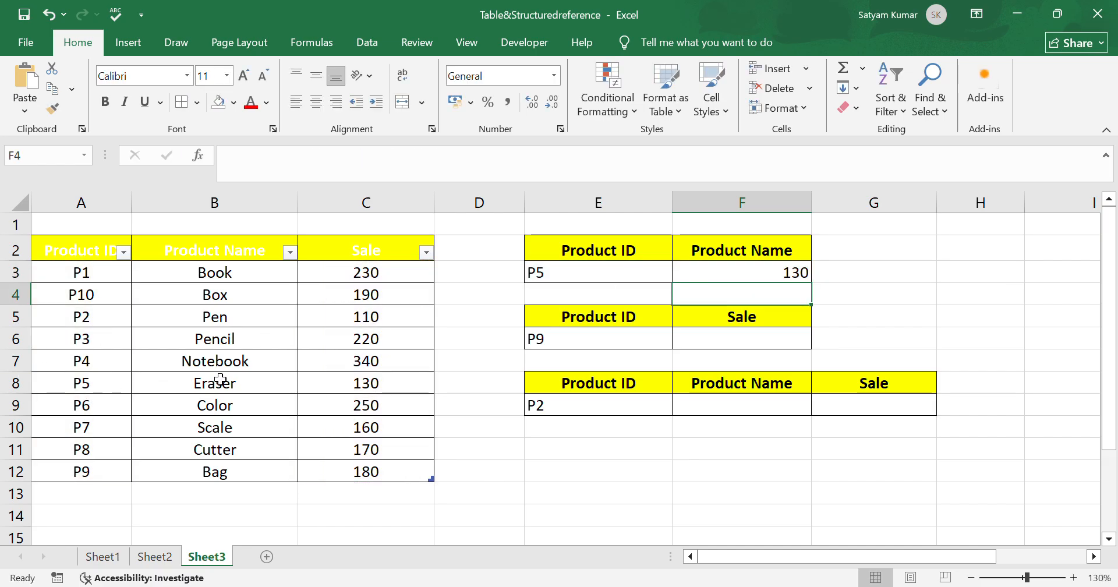
Change the result vector in the F3 formula to Table1[Product Name] and compare the result with the P5 row of the product table
double_click(763, 277)
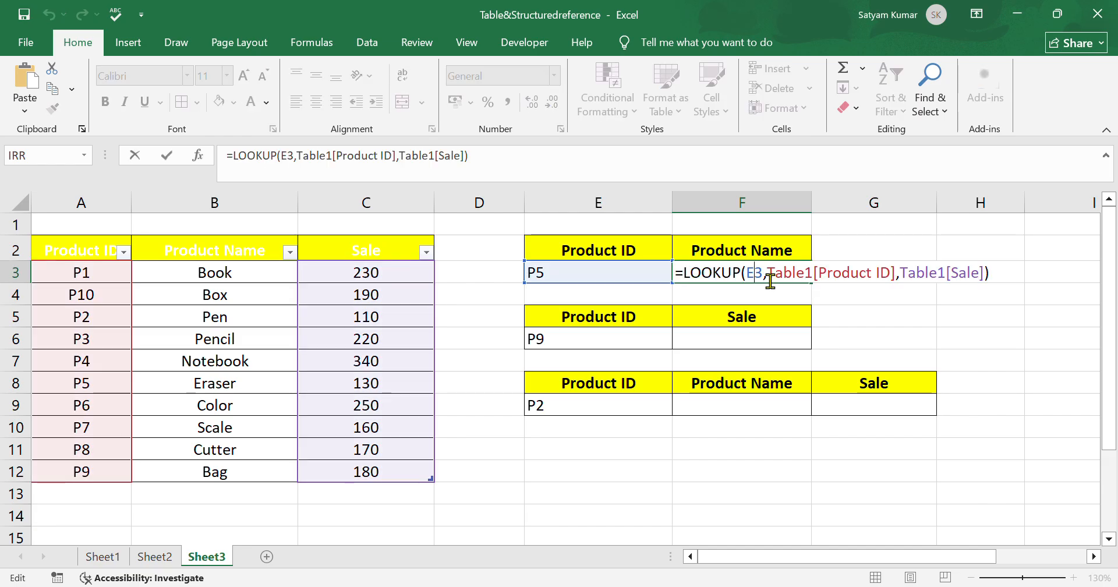
click(474, 168)
key(BackSpace)
key(BackSpace)
key(BackSpace)
key(BackSpace)
text(Produc)
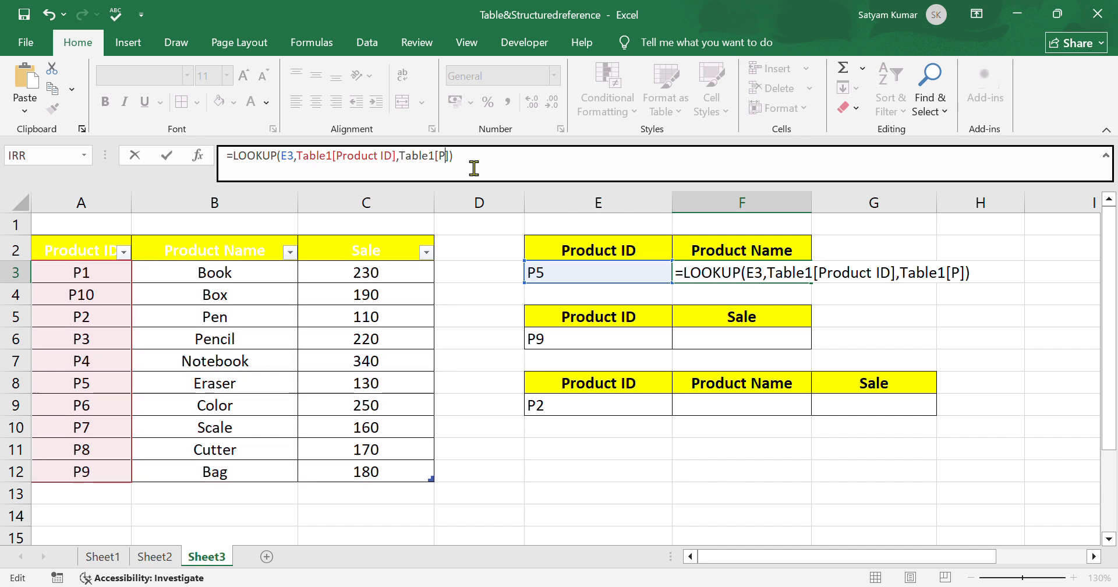
text(t Name)
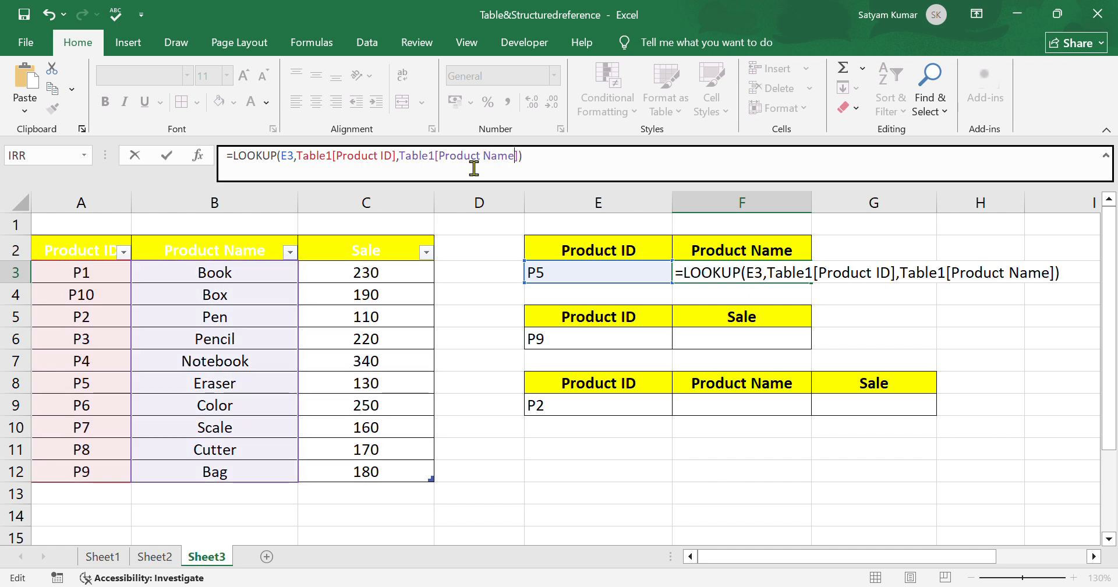
text())
key(Return)
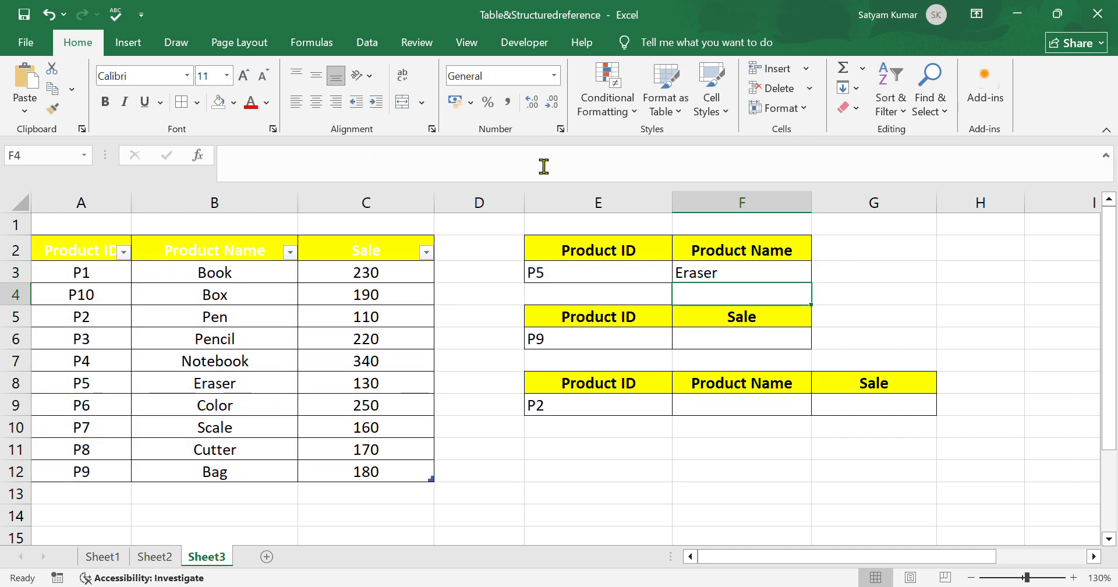
drag(92, 389, 213, 394)
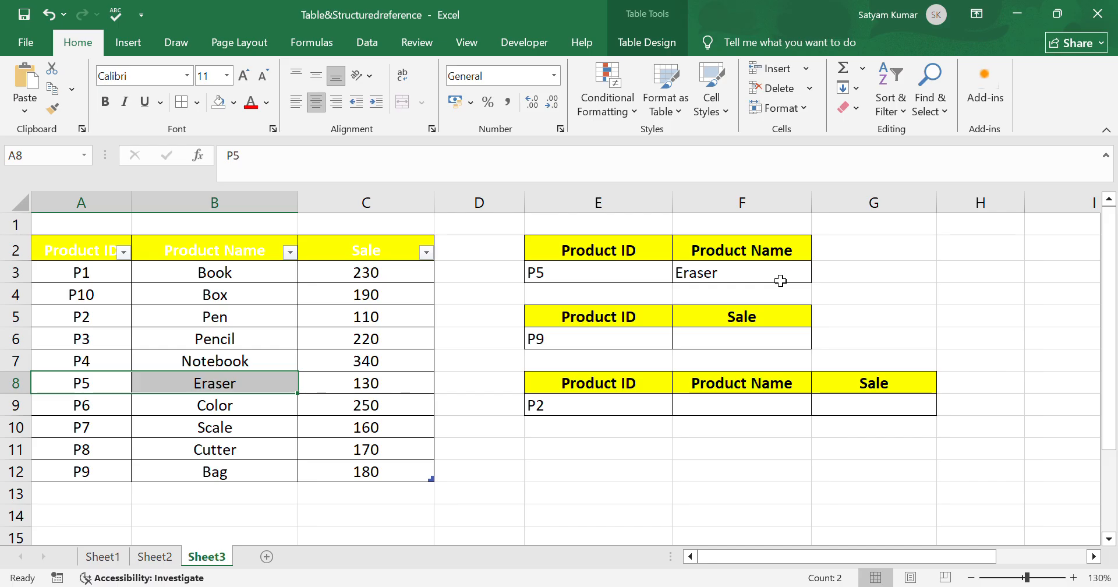
click(730, 279)
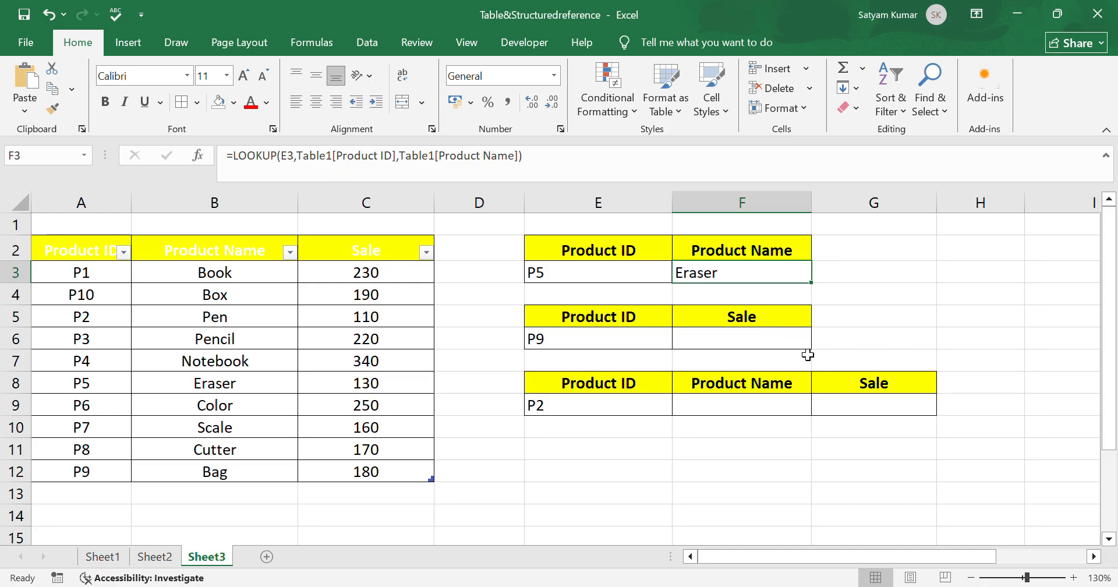
Enter the formula =LOOKUP(E9,Table1[Product ID],Table1[Sale]) in the Product Name cell F9
click(752, 409)
text(=)
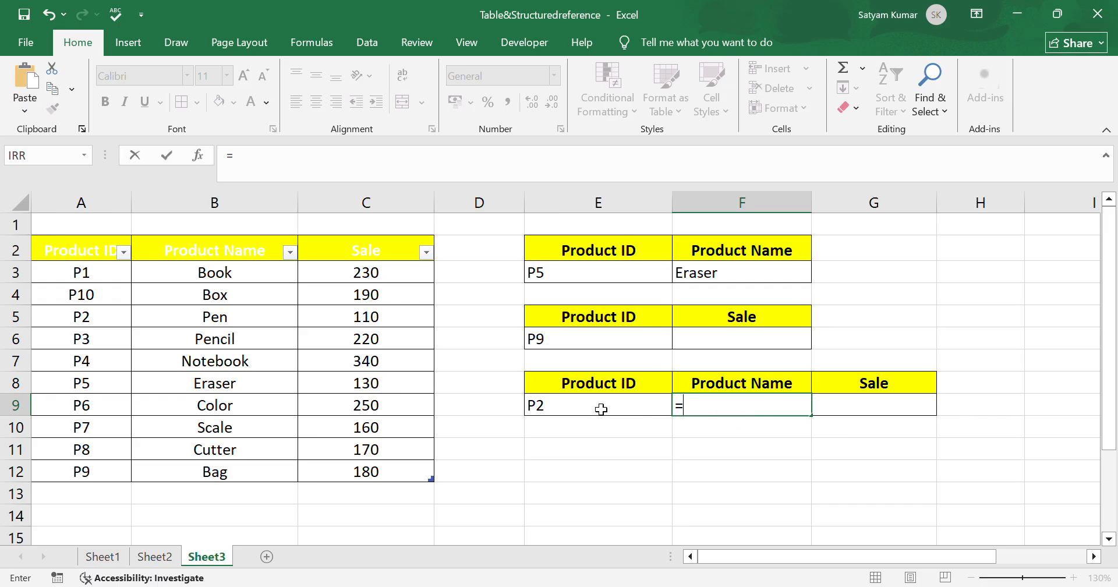
text(loo)
key(Tab)
click(584, 411)
text(,)
drag(76, 273, 86, 475)
text(,)
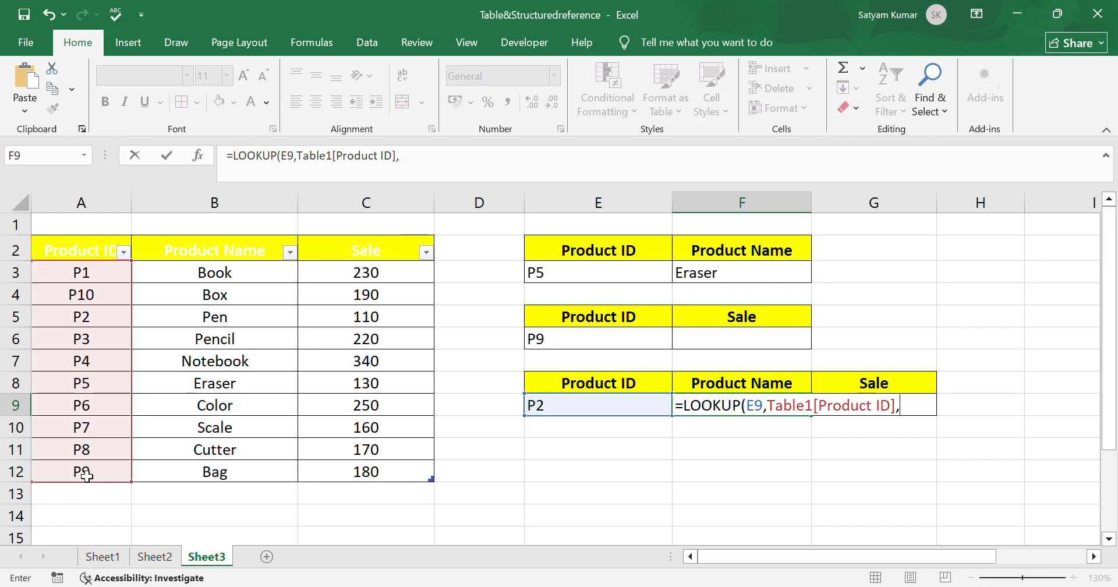
click(402, 289)
drag(398, 275, 384, 480)
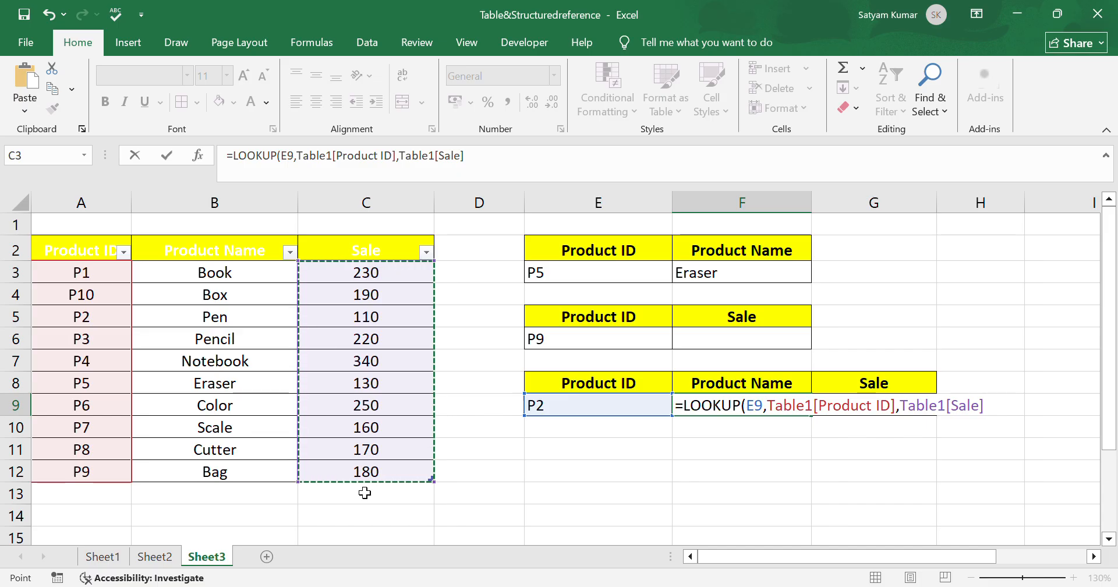
text())
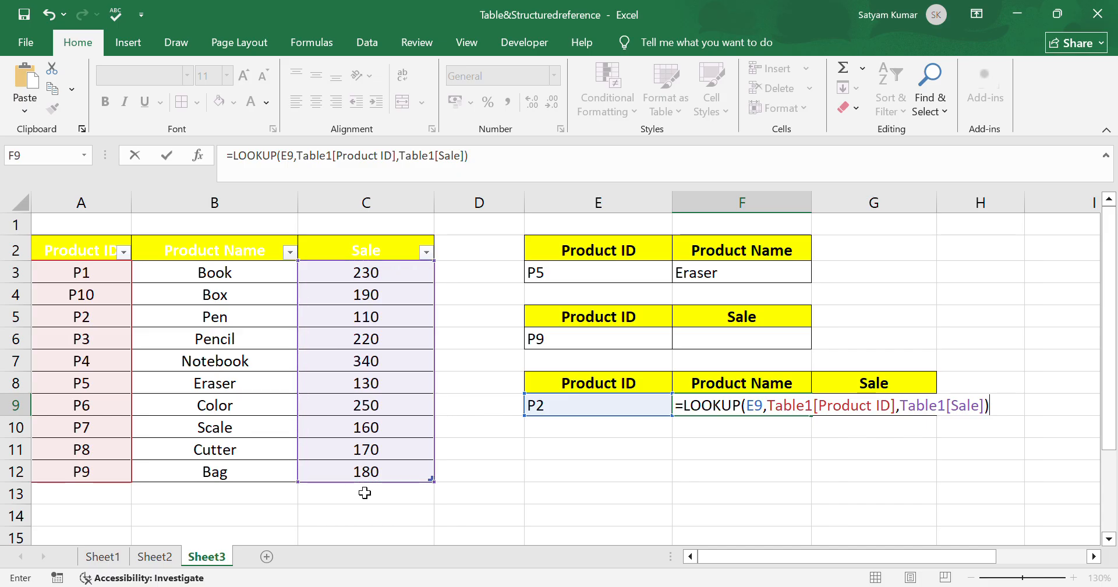
key(Return)
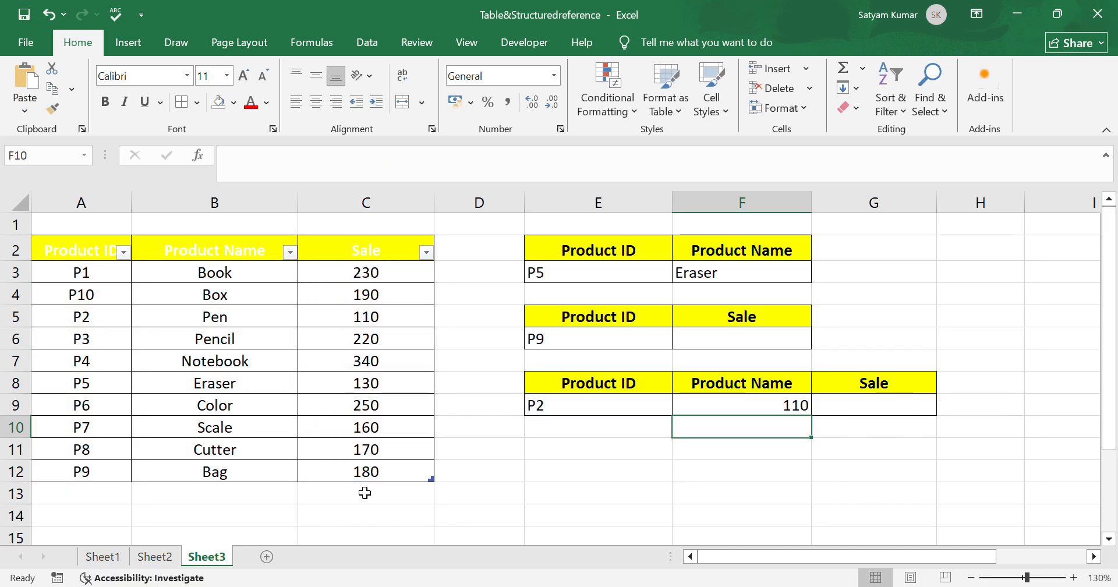
Try to fill the structured-reference lookup formula from F9 across into the Sale cell G9
click(798, 406)
drag(815, 419, 927, 423)
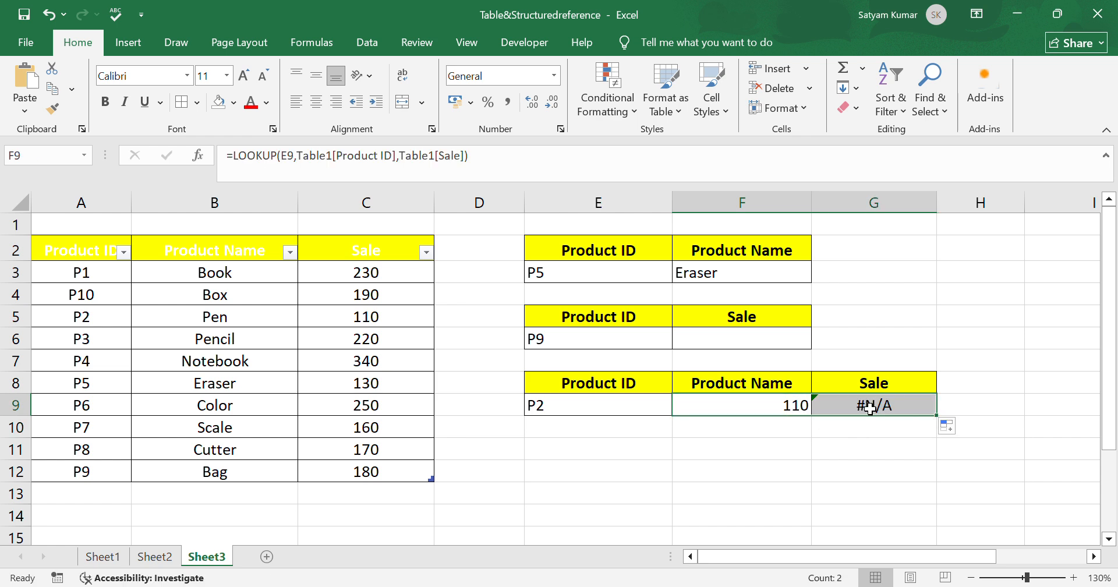
Make the lookup value in the F9 formula an absolute reference, $E$9
click(775, 412)
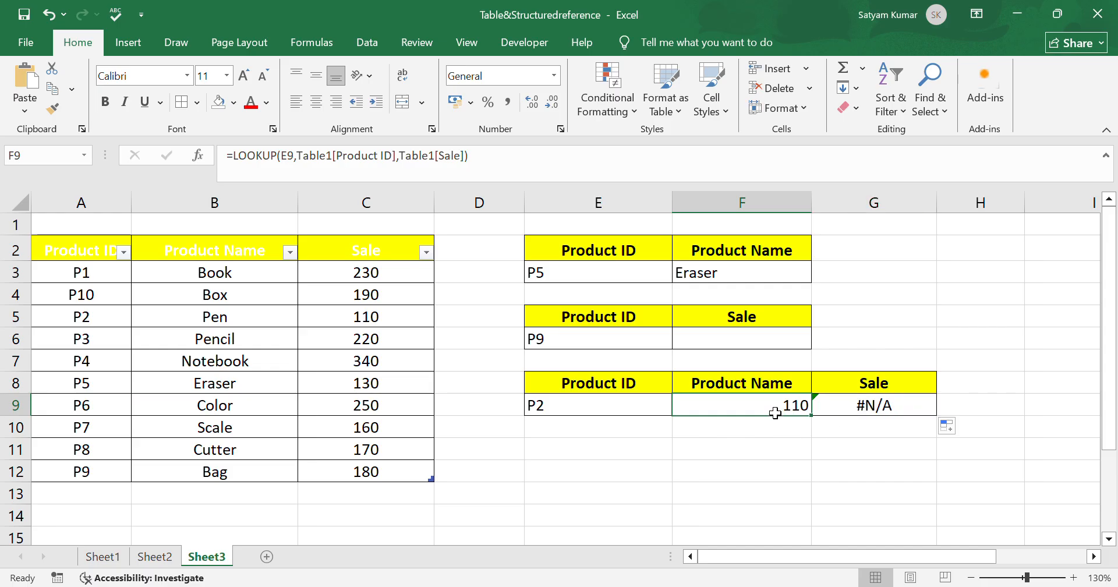
click(297, 168)
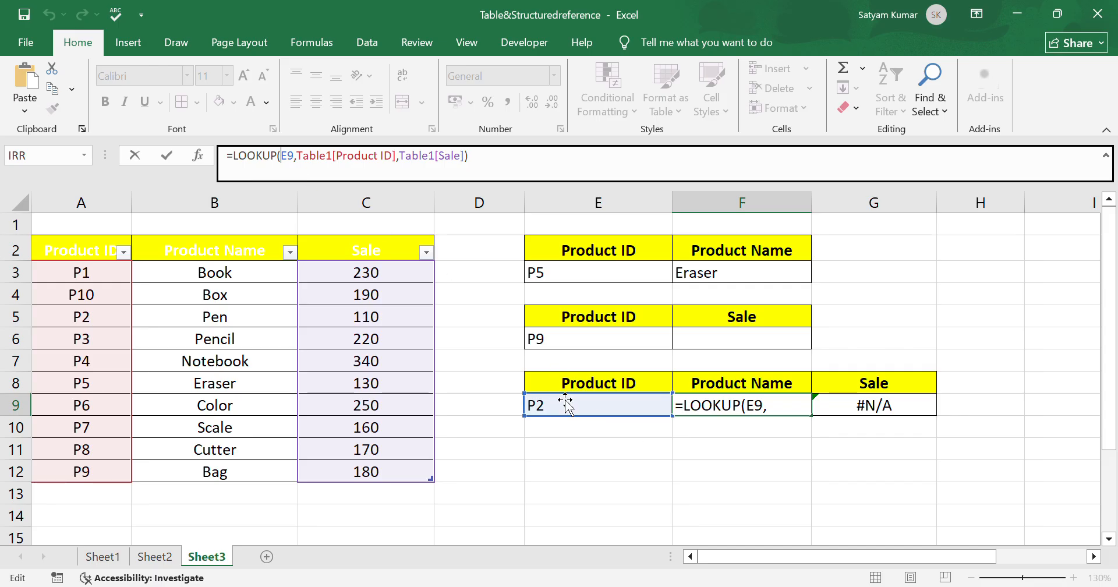
text($E)
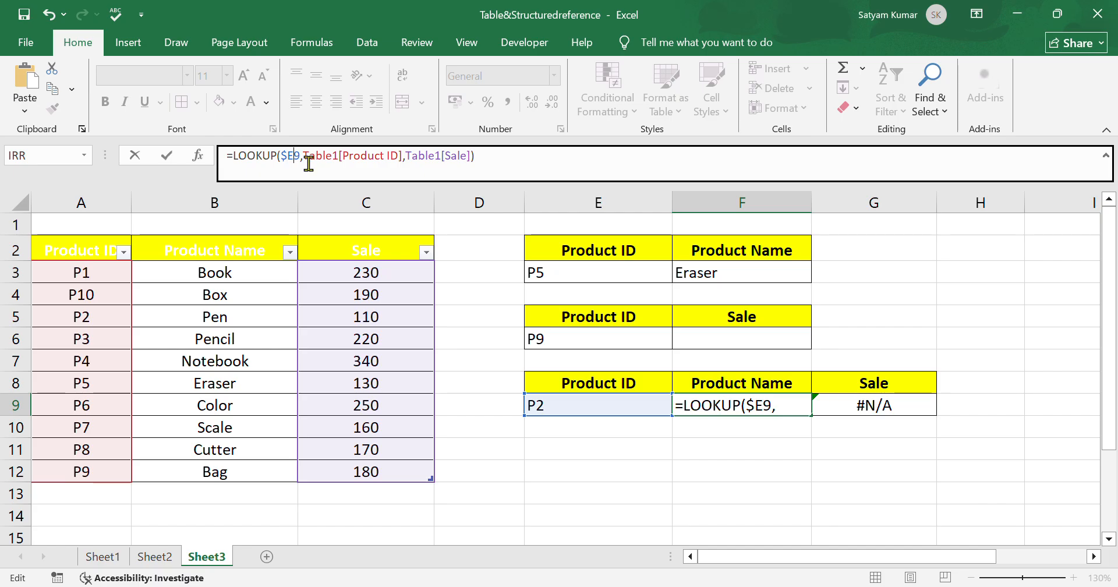
text($)
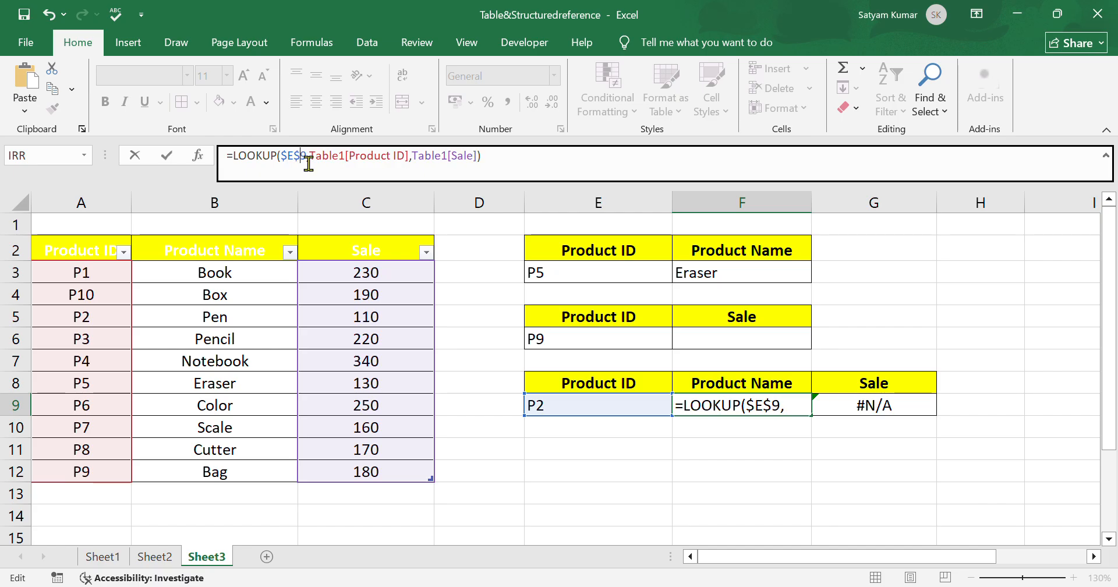
Make the lookup vector in the F9 formula an absolute structured reference, Table1[[Product ID]:[Product ID]]
click(349, 164)
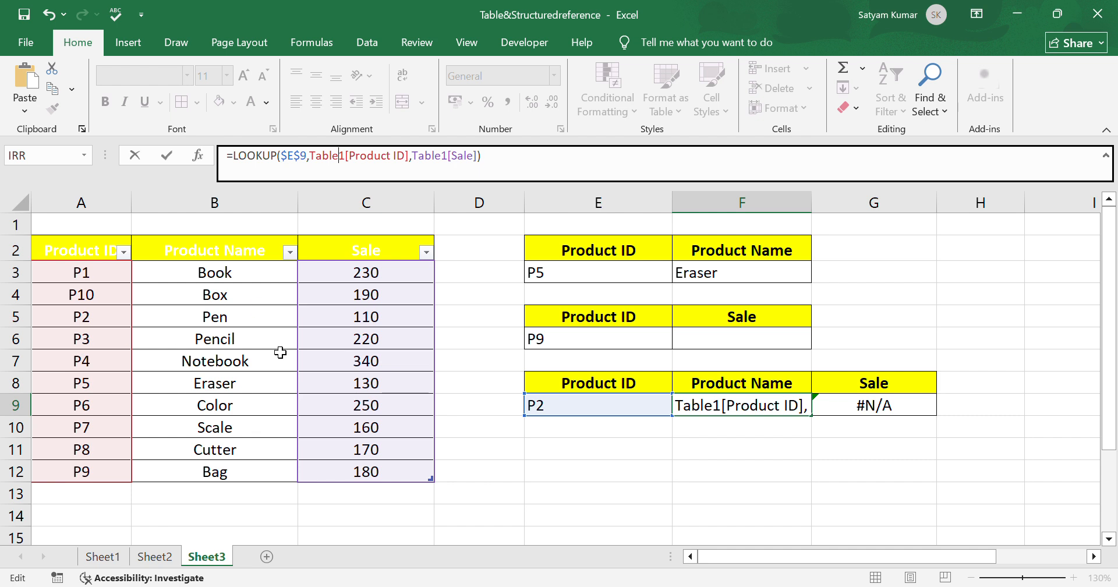
click(340, 155)
drag(361, 170, 415, 169)
click(356, 170)
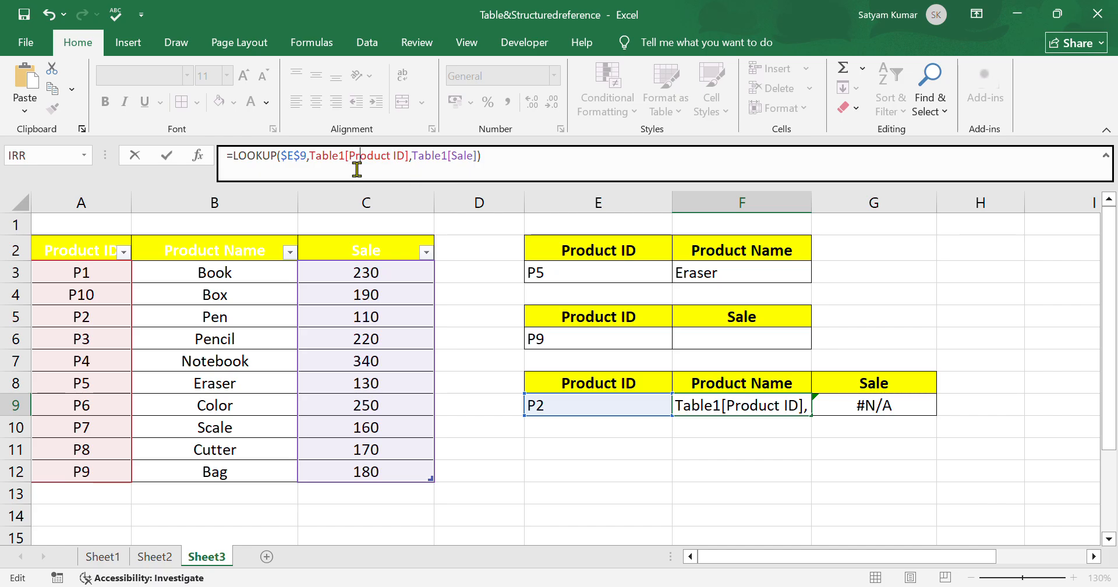
drag(359, 170, 421, 175)
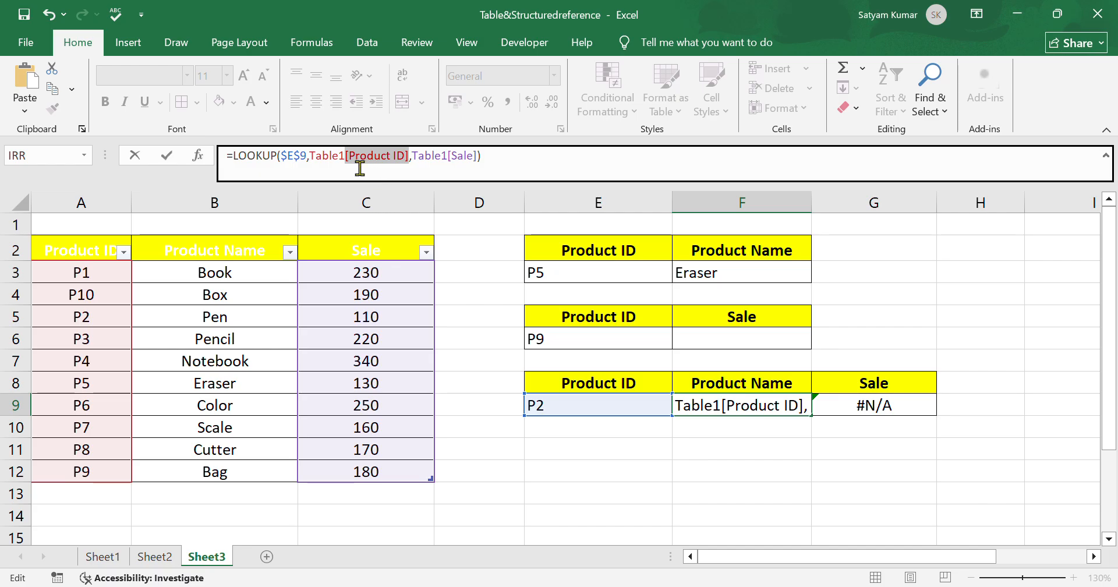
key(Left)
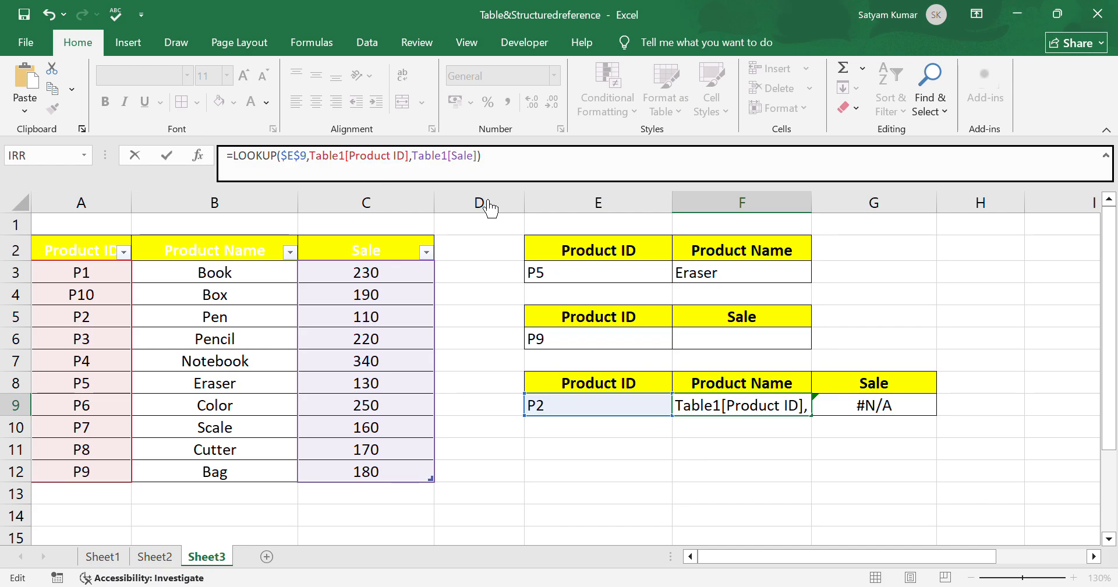
text([)
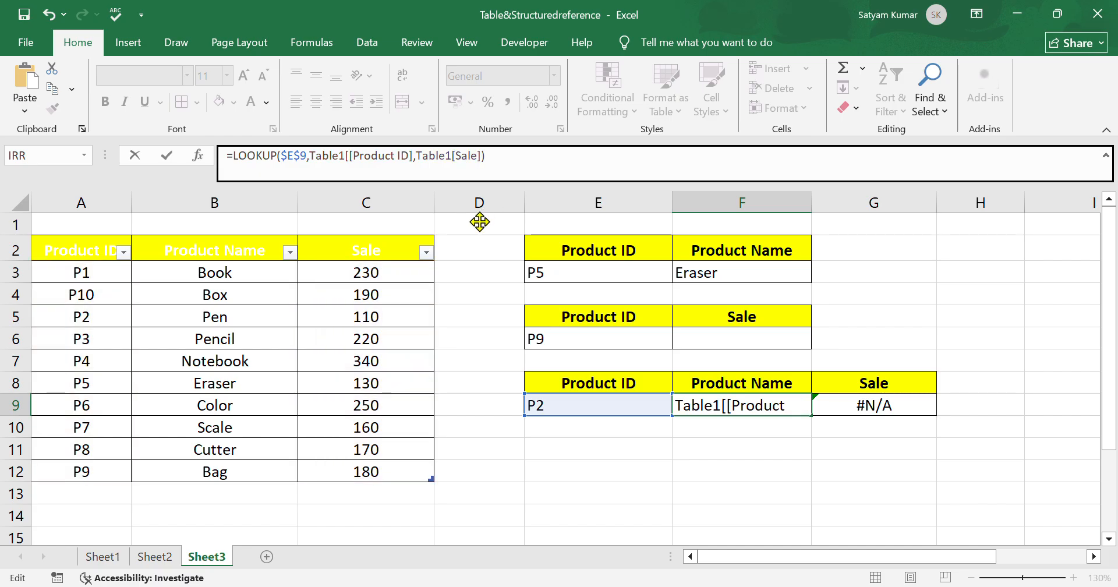
click(427, 170)
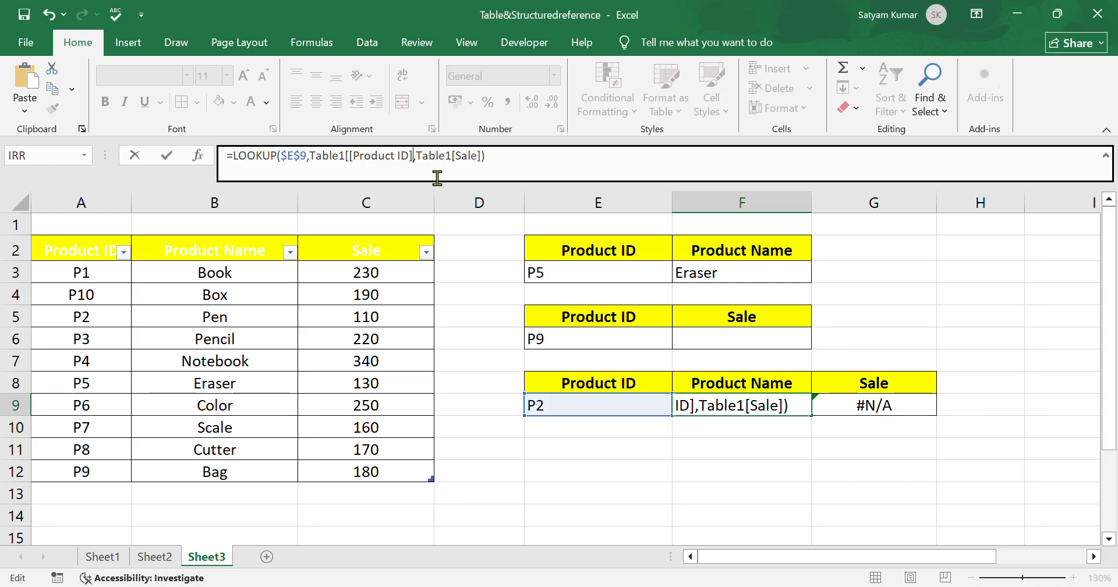
text(:)
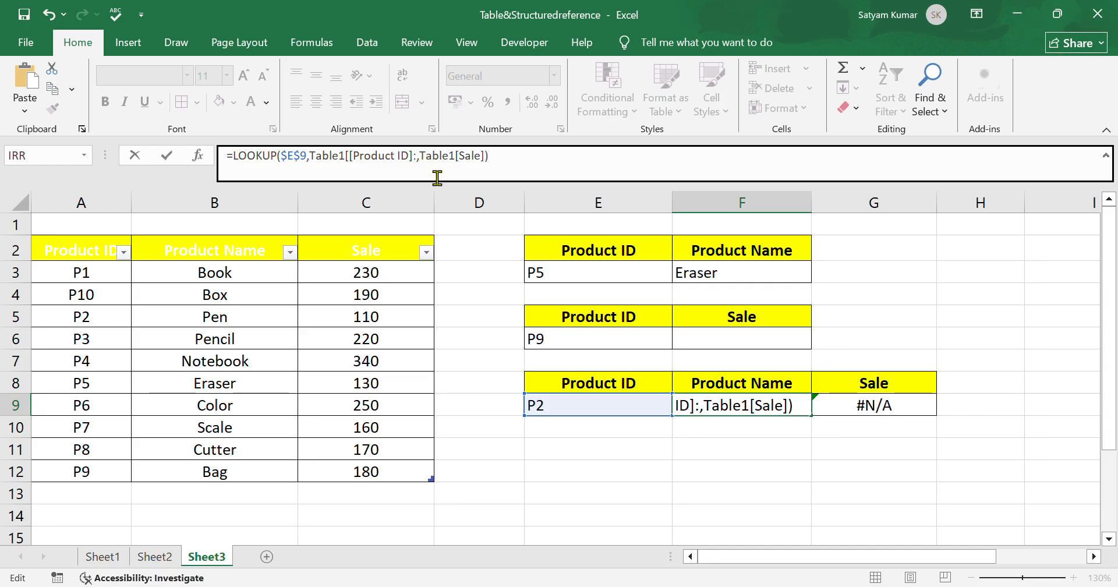
text([Product ID])
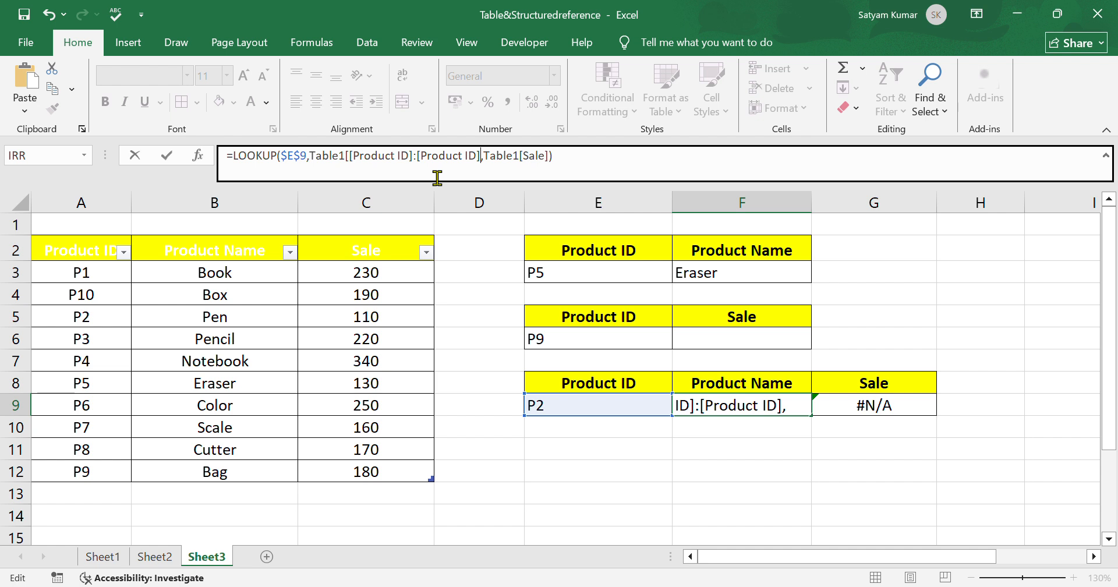
text(])
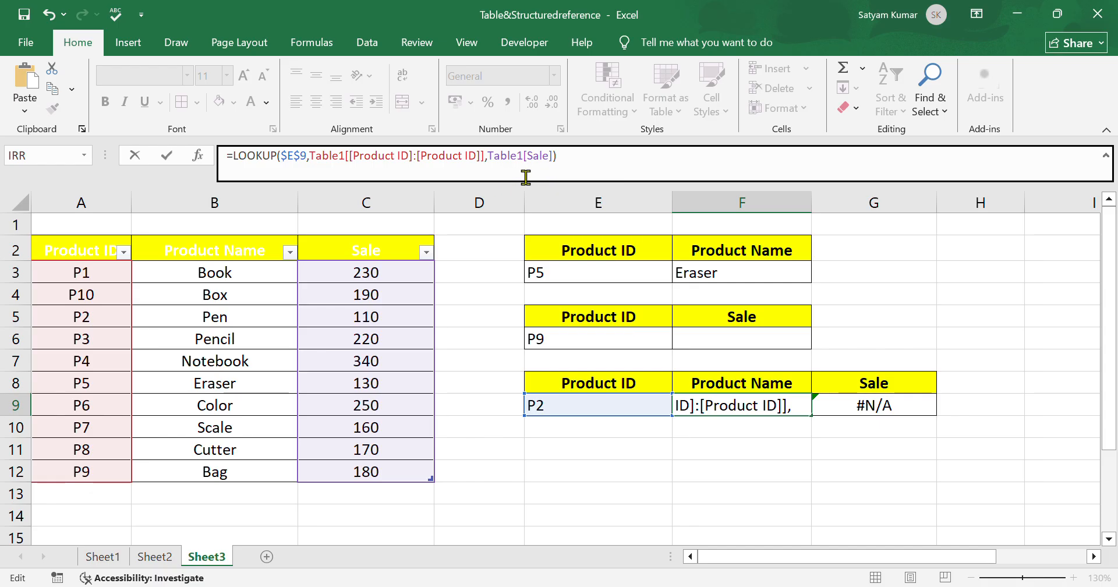
Change the result vector in the F9 lookup formula to Table1[Product Name] and commit the formula
click(564, 170)
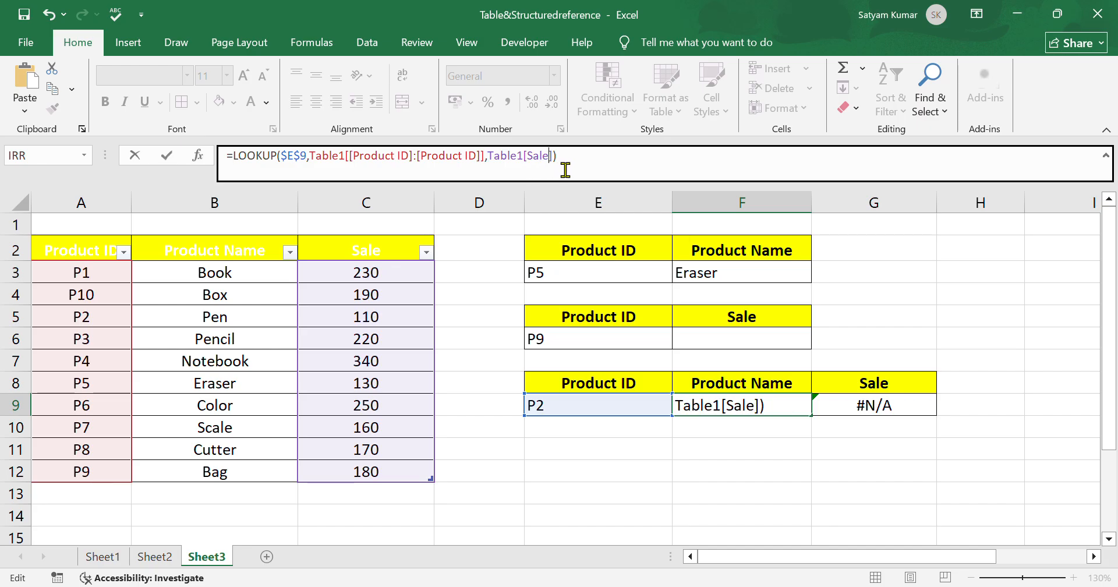
key(BackSpace)
key(BackSpace)
key(BackSpace)
key(BackSpace)
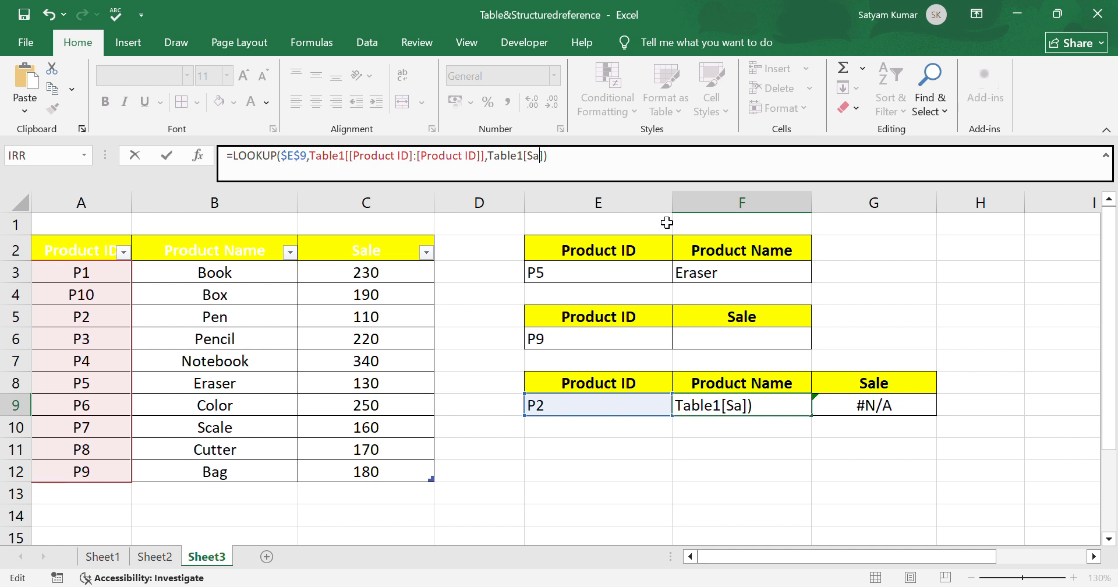
text(Pro)
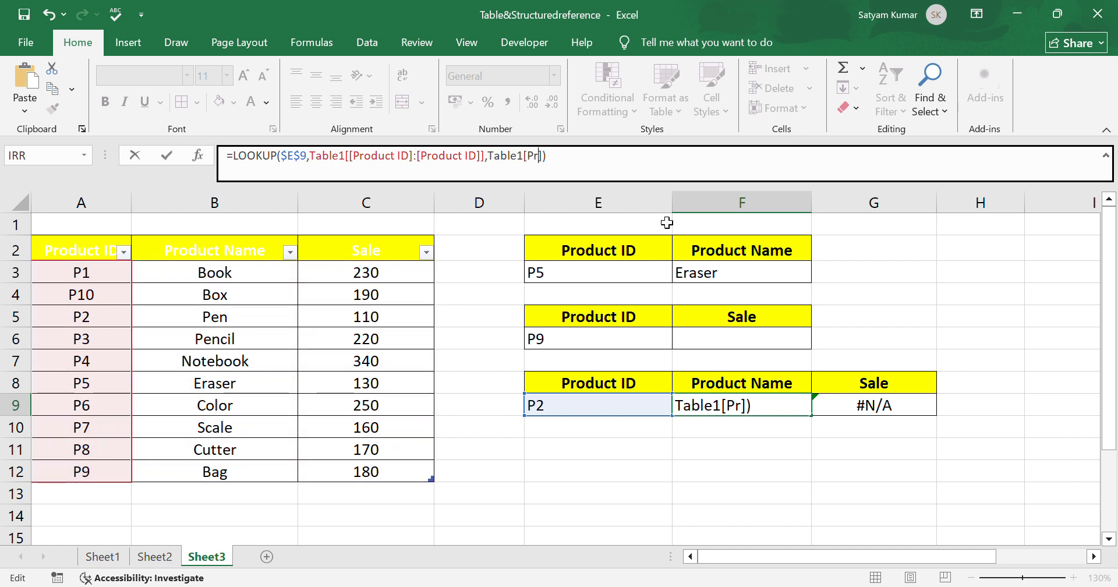
text(duct N)
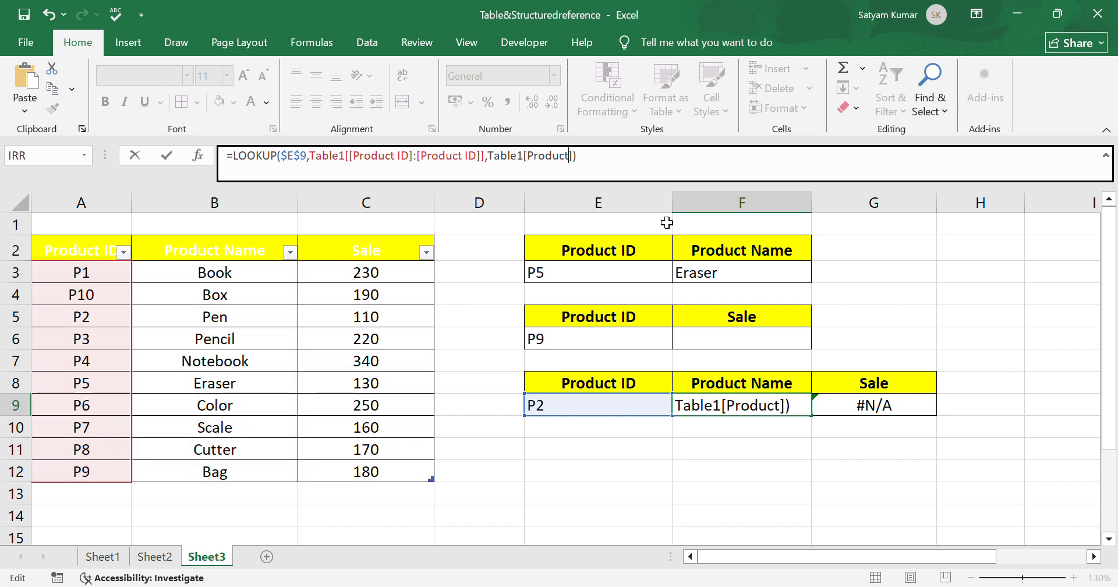
text(ame)
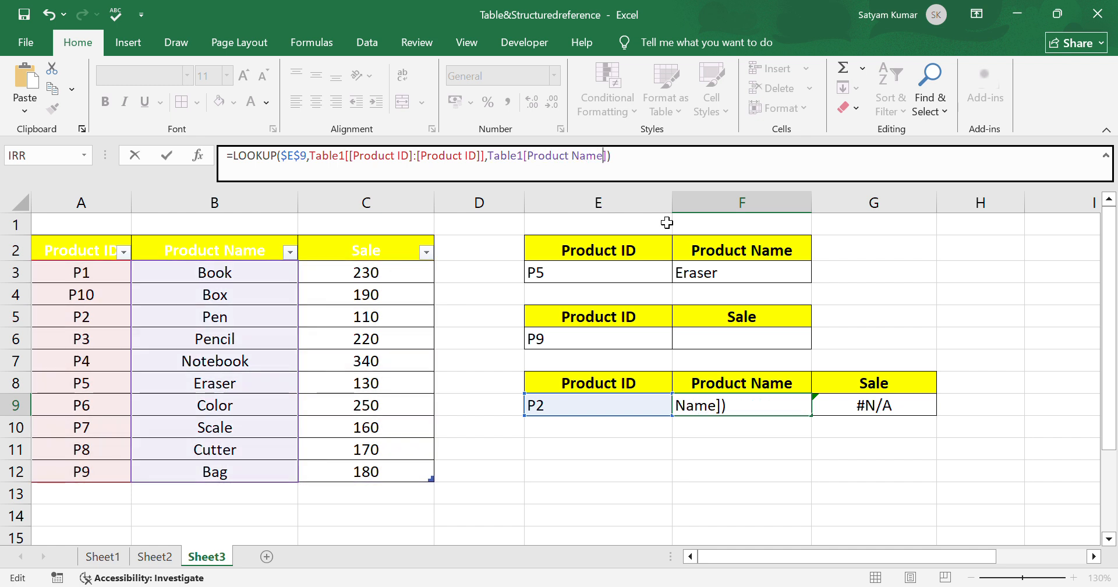
click(655, 162)
key(Return)
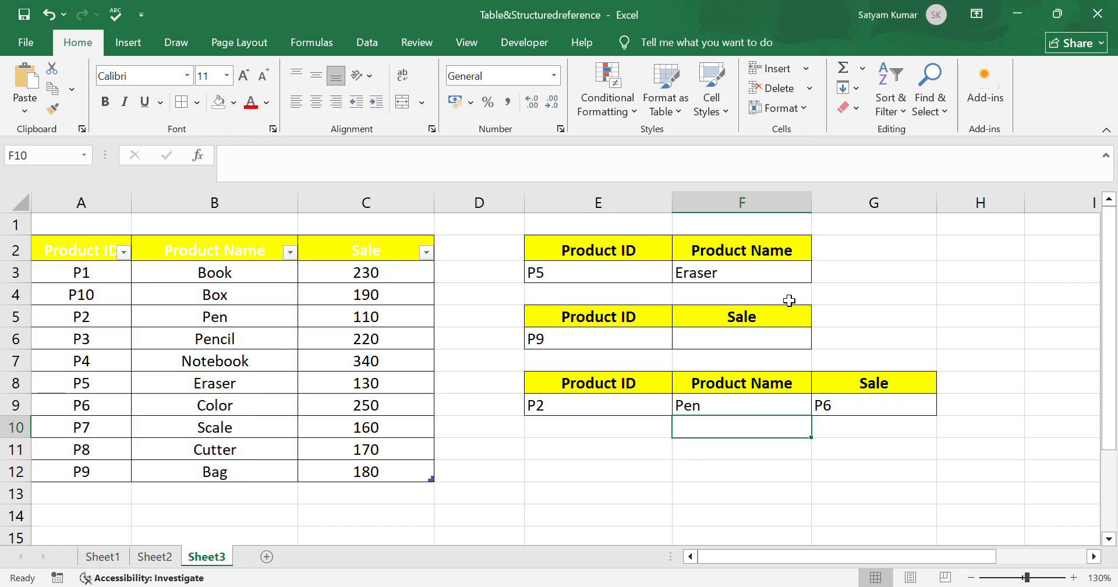
Check F9 against the P2 row of the product table and fill its lookup formula across into the Sale cell G9
click(751, 410)
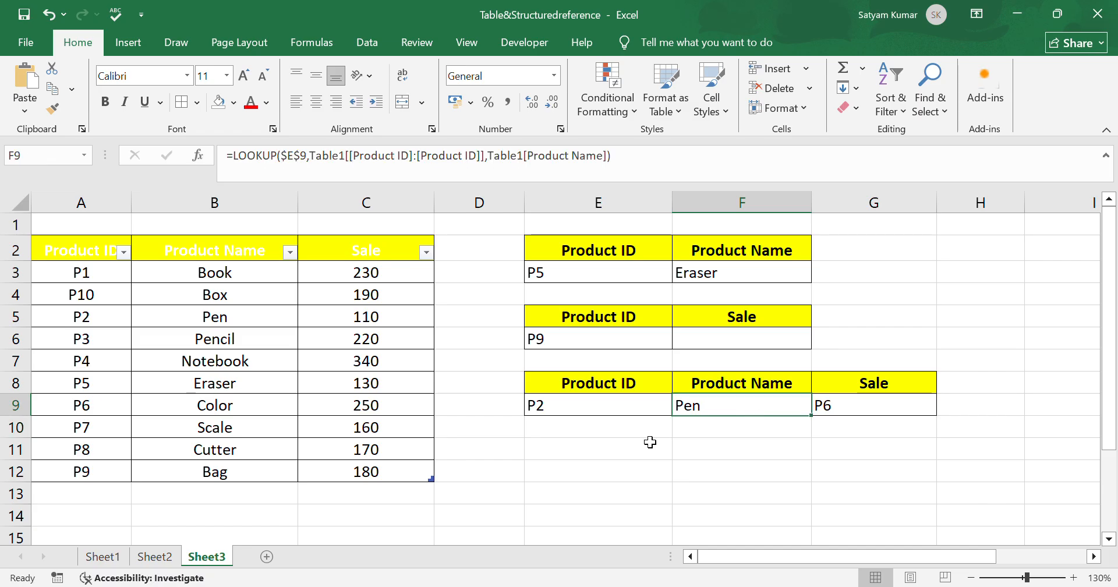
click(115, 318)
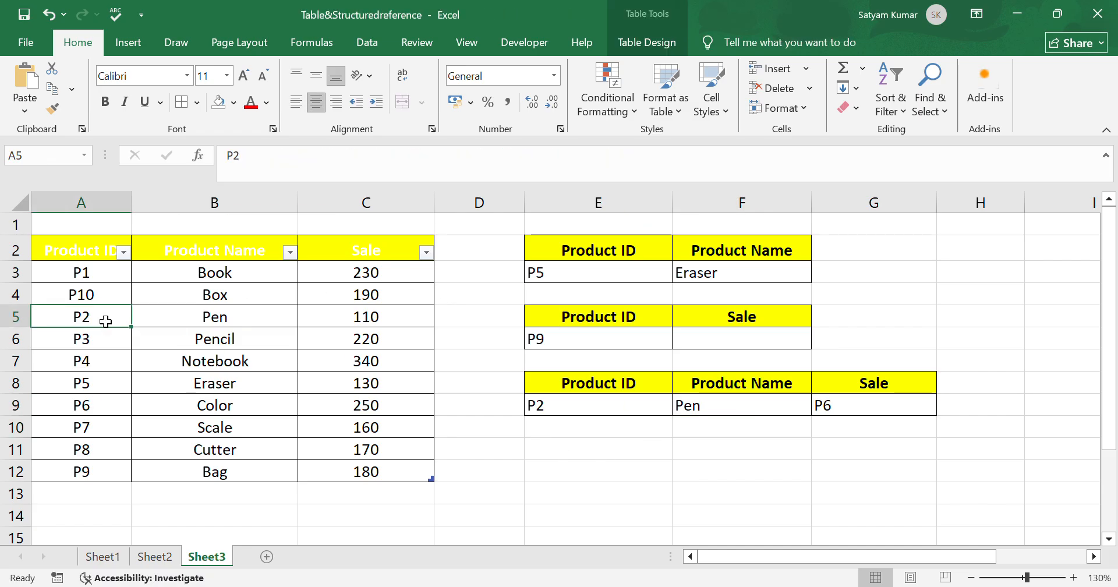
click(221, 326)
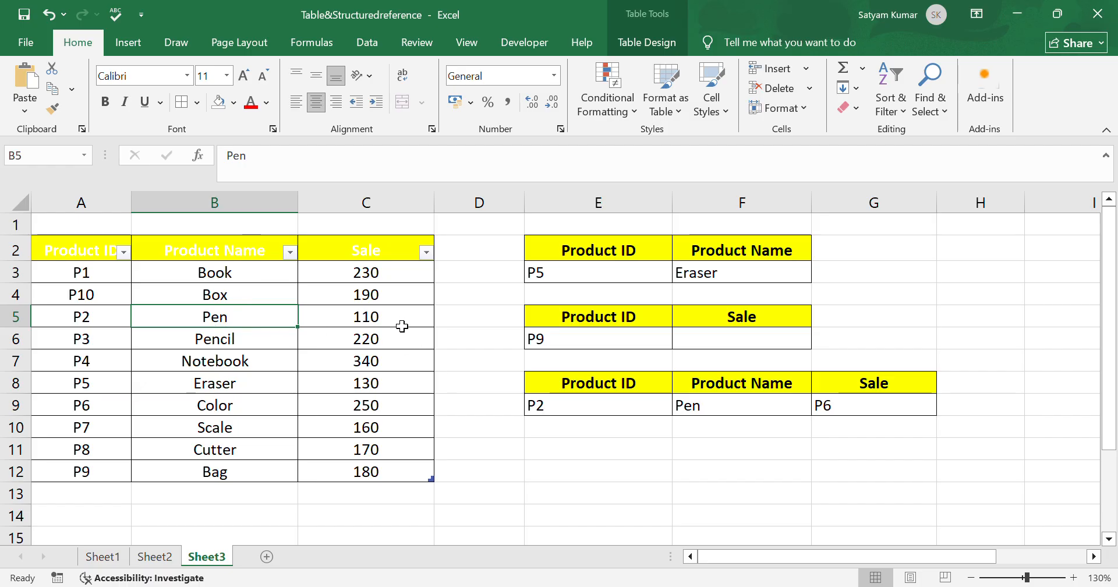
click(787, 413)
drag(819, 427, 923, 425)
click(916, 450)
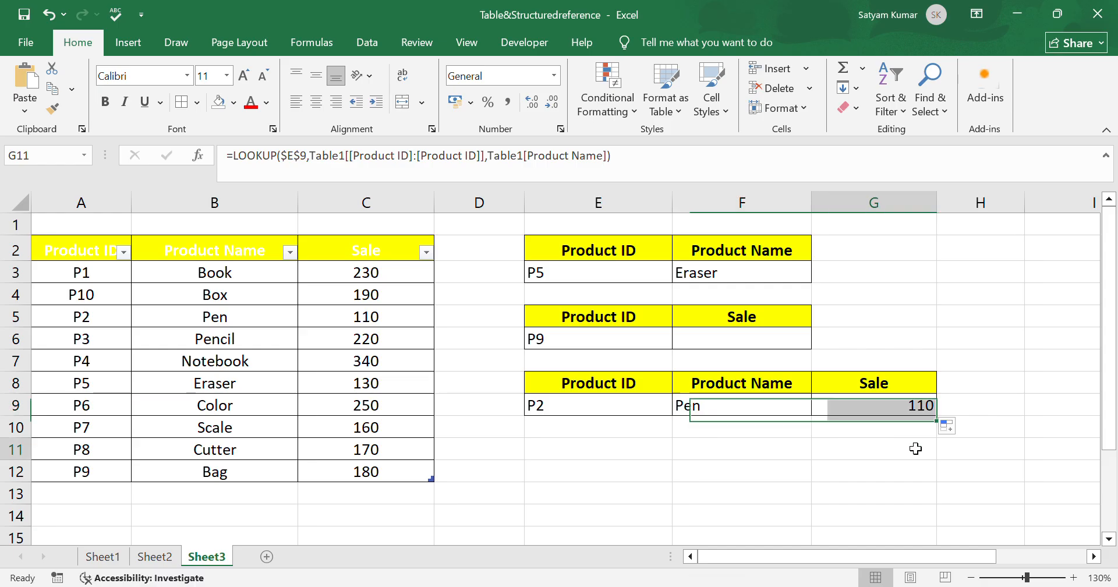
click(749, 407)
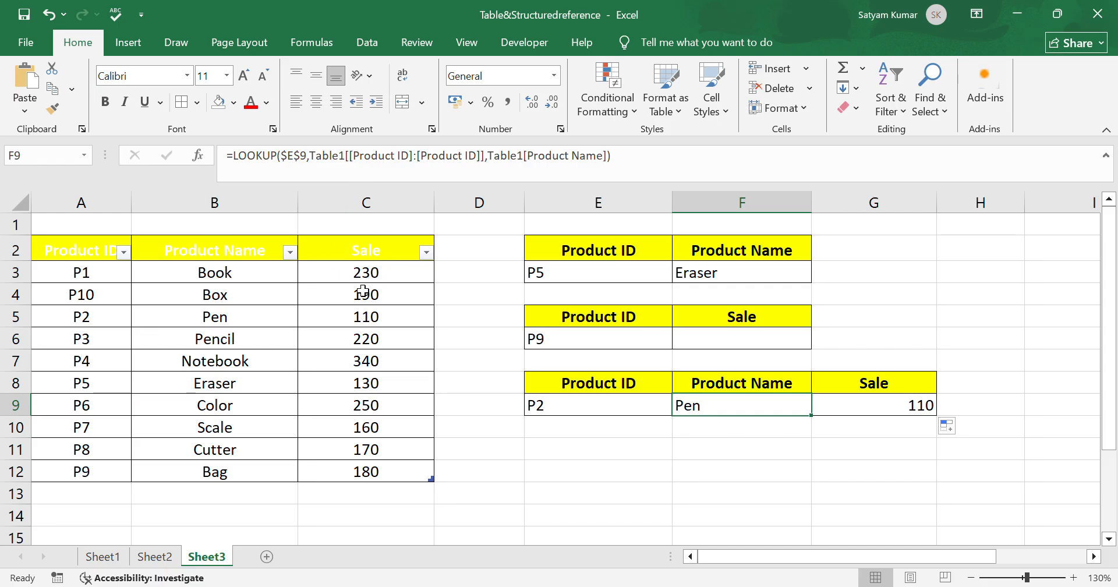
click(961, 492)
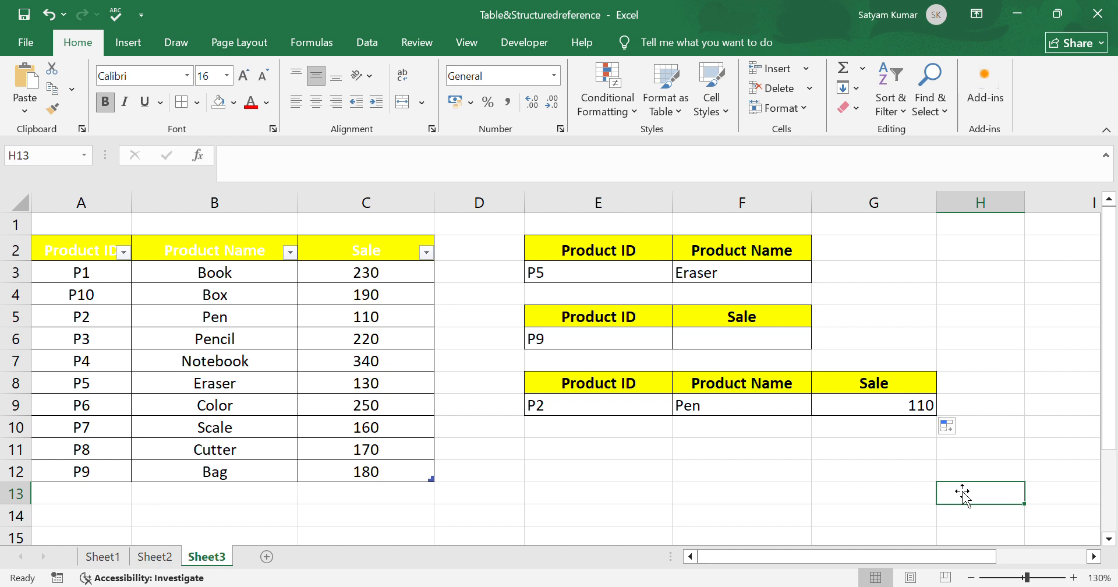